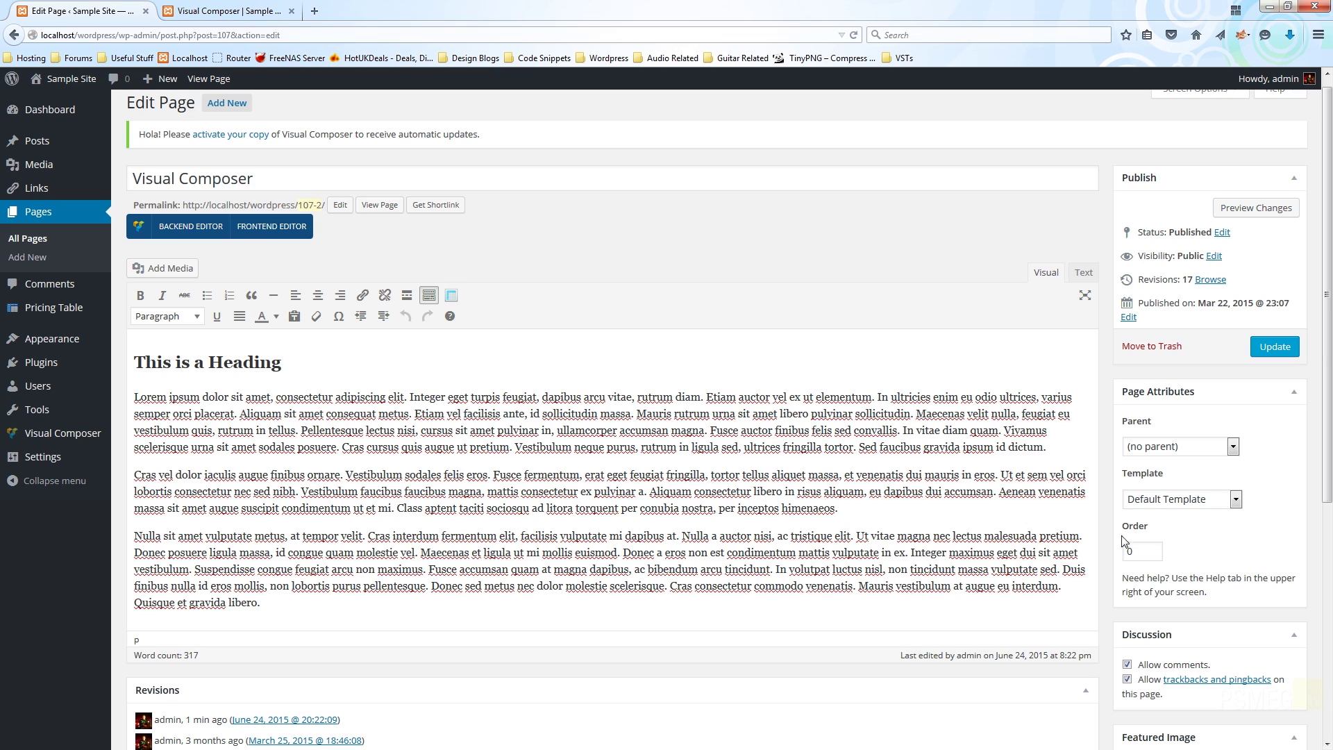
# Step: Apply the Full-width (no sidebar) page template, update the page, and launch the front-end editor
pyautogui.click(1207, 506)
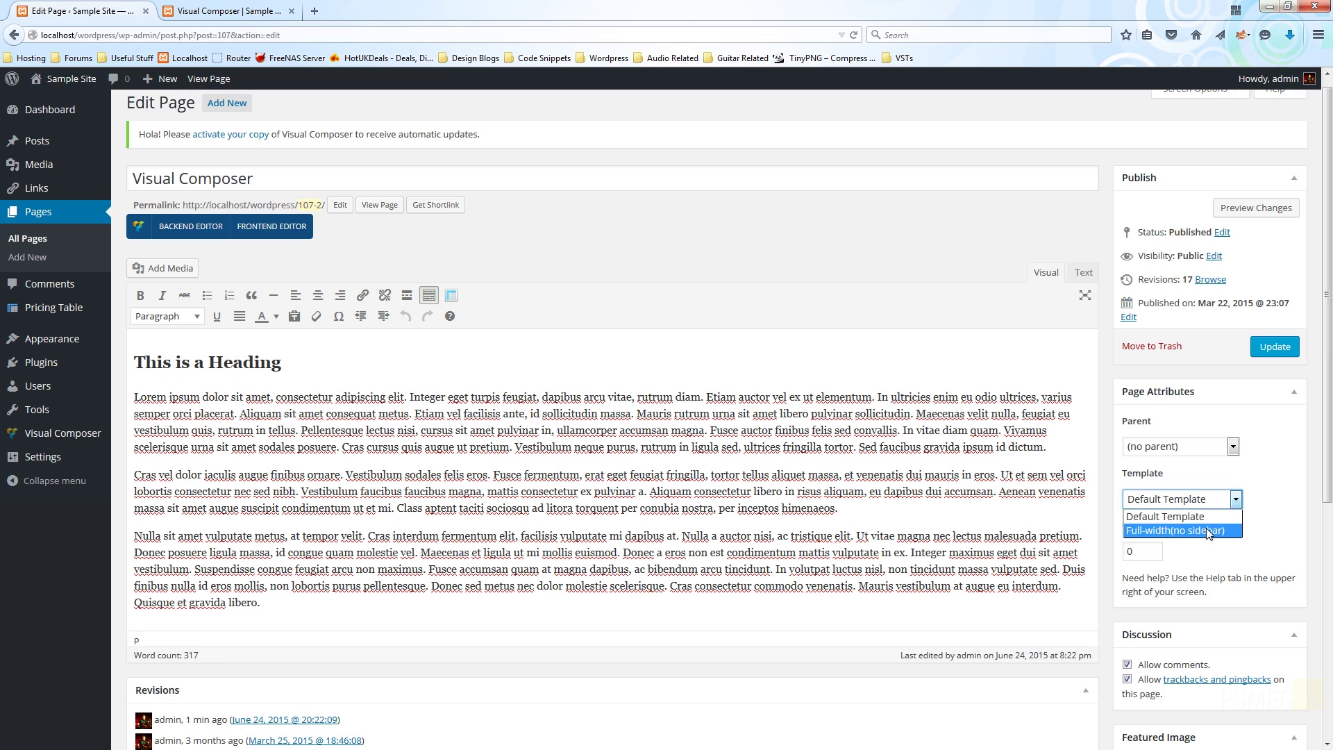
pyautogui.click(1207, 531)
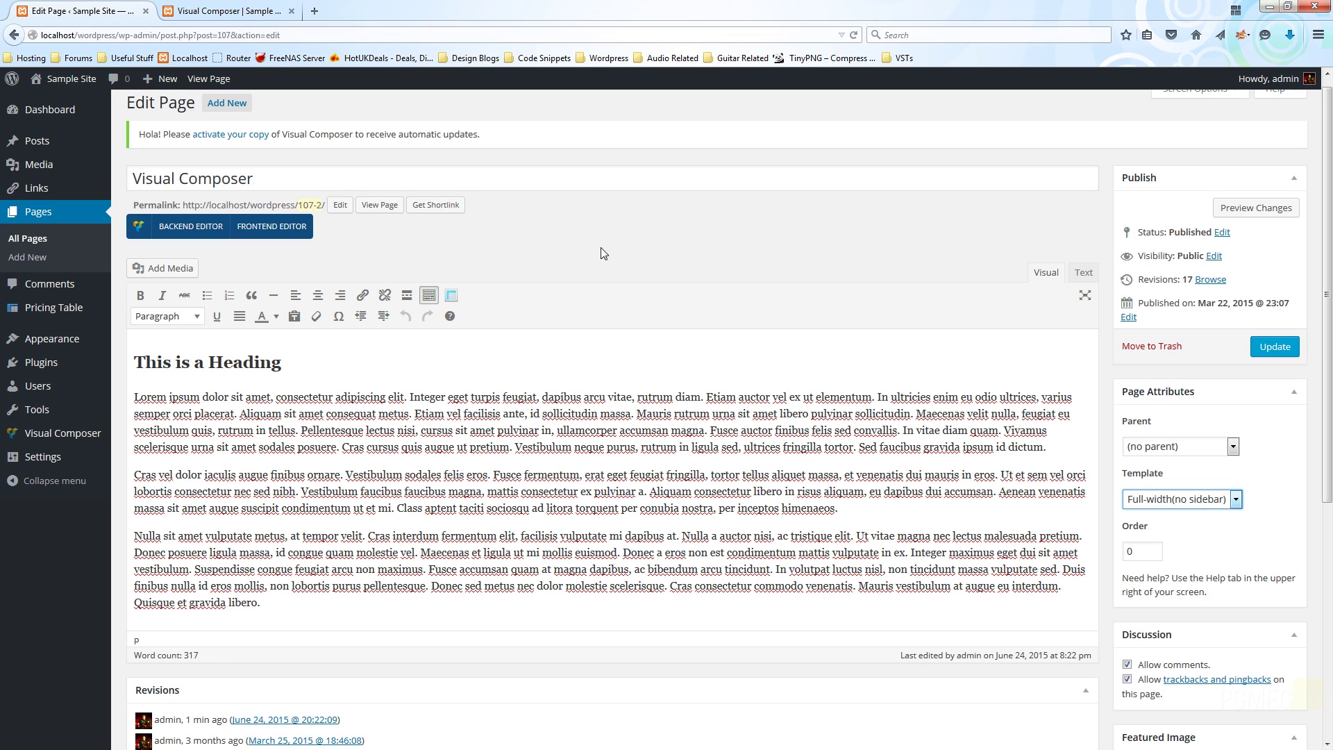
pyautogui.click(1270, 345)
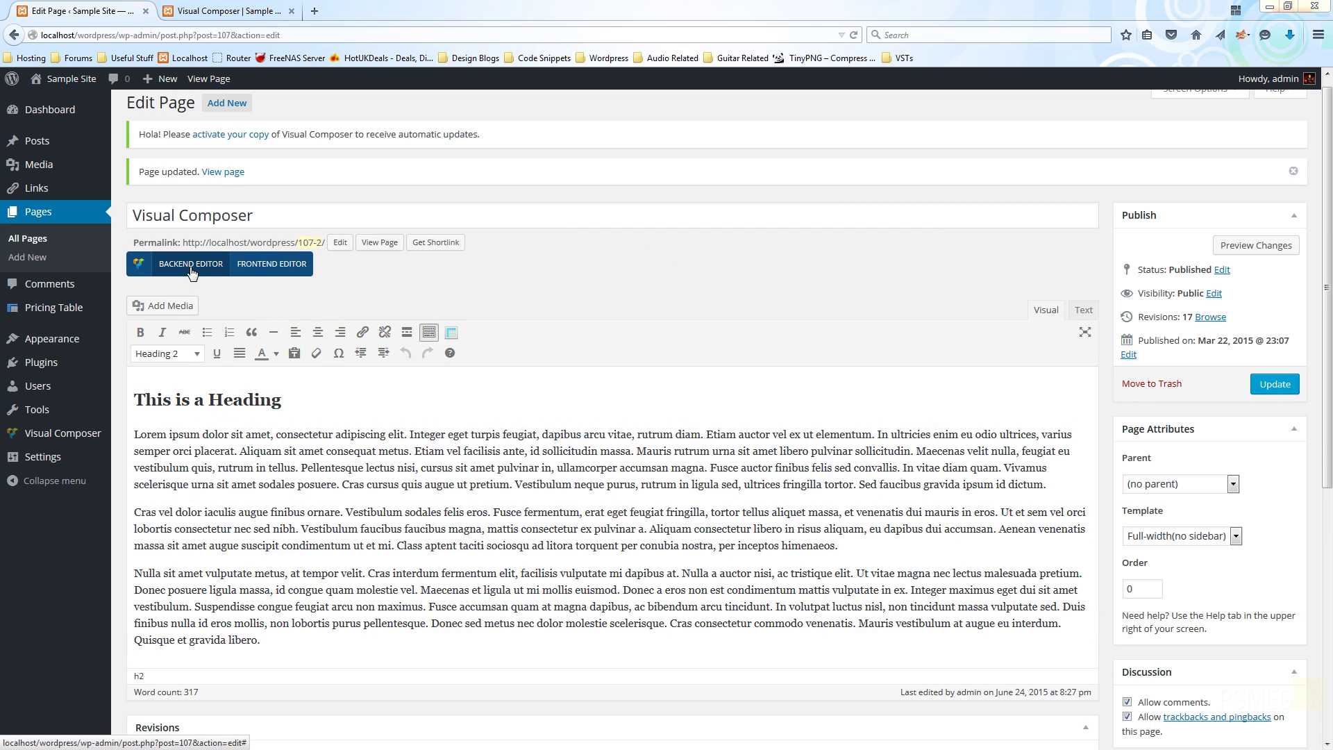
pyautogui.click(269, 269)
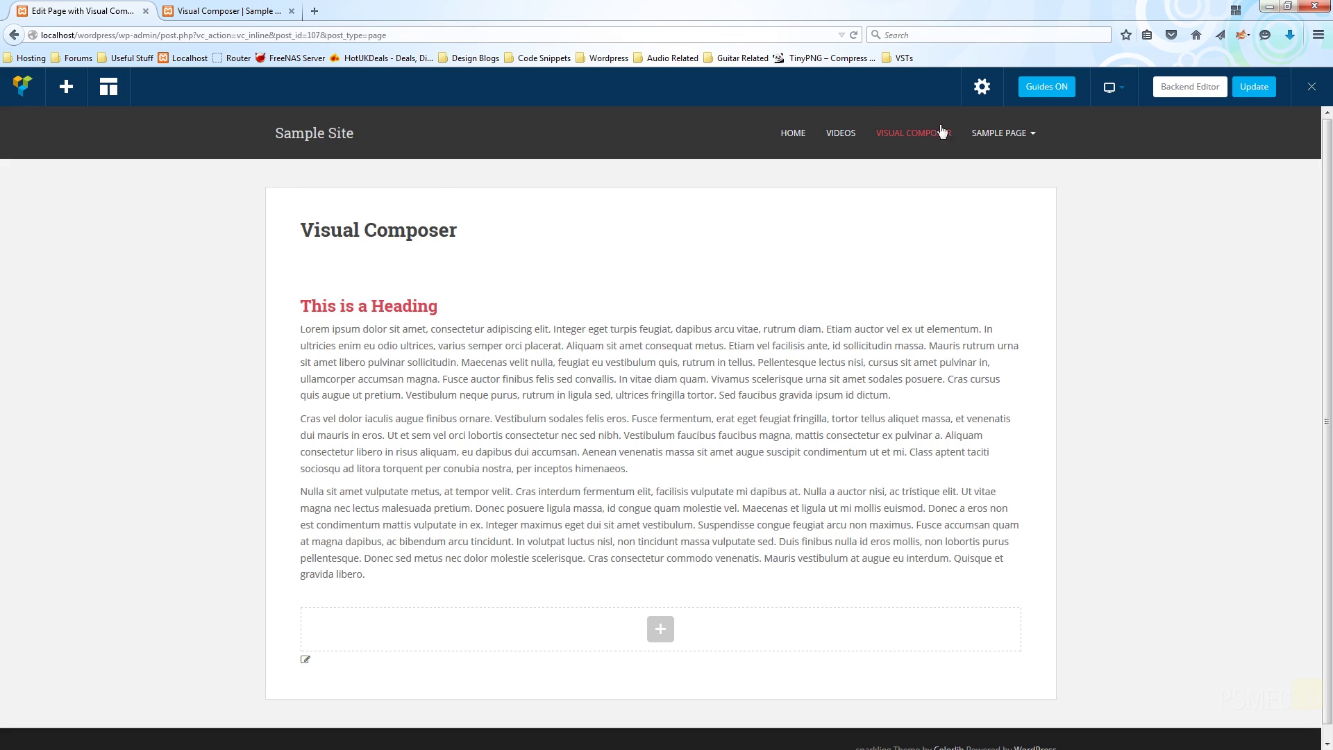
# Step: Check the Sample Page submenu and scroll through the loaded front-end editor page
pyautogui.click(999, 133)
pyautogui.scroll(-1, 777, 551)
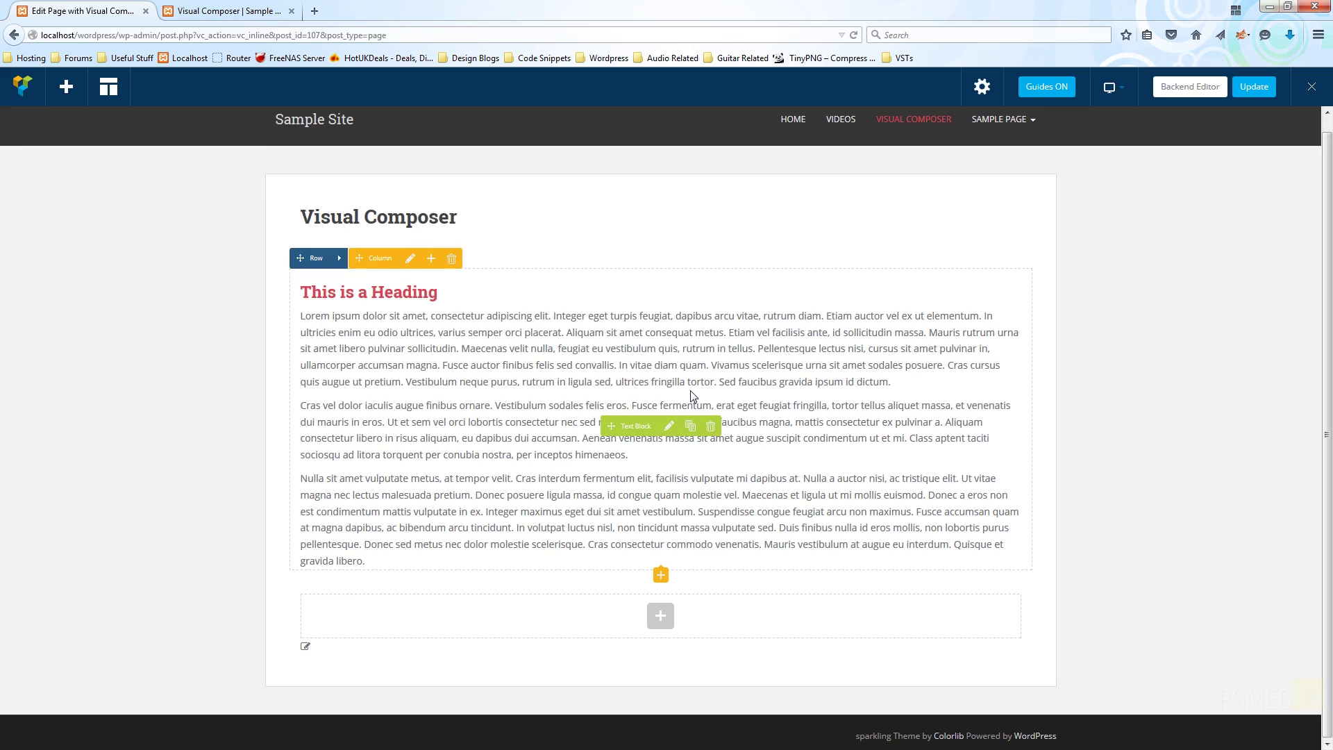
pyautogui.scroll(1, 287, 348)
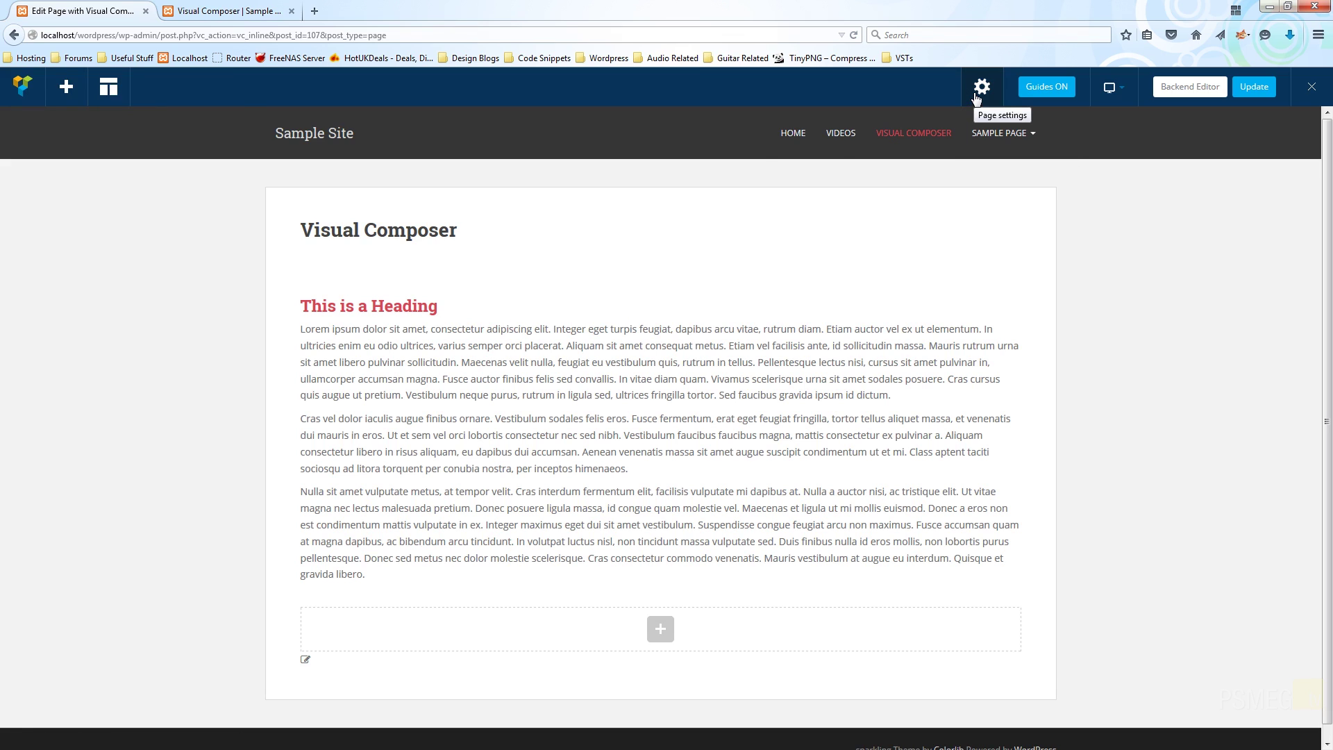
pyautogui.moveTo(1128, 87)
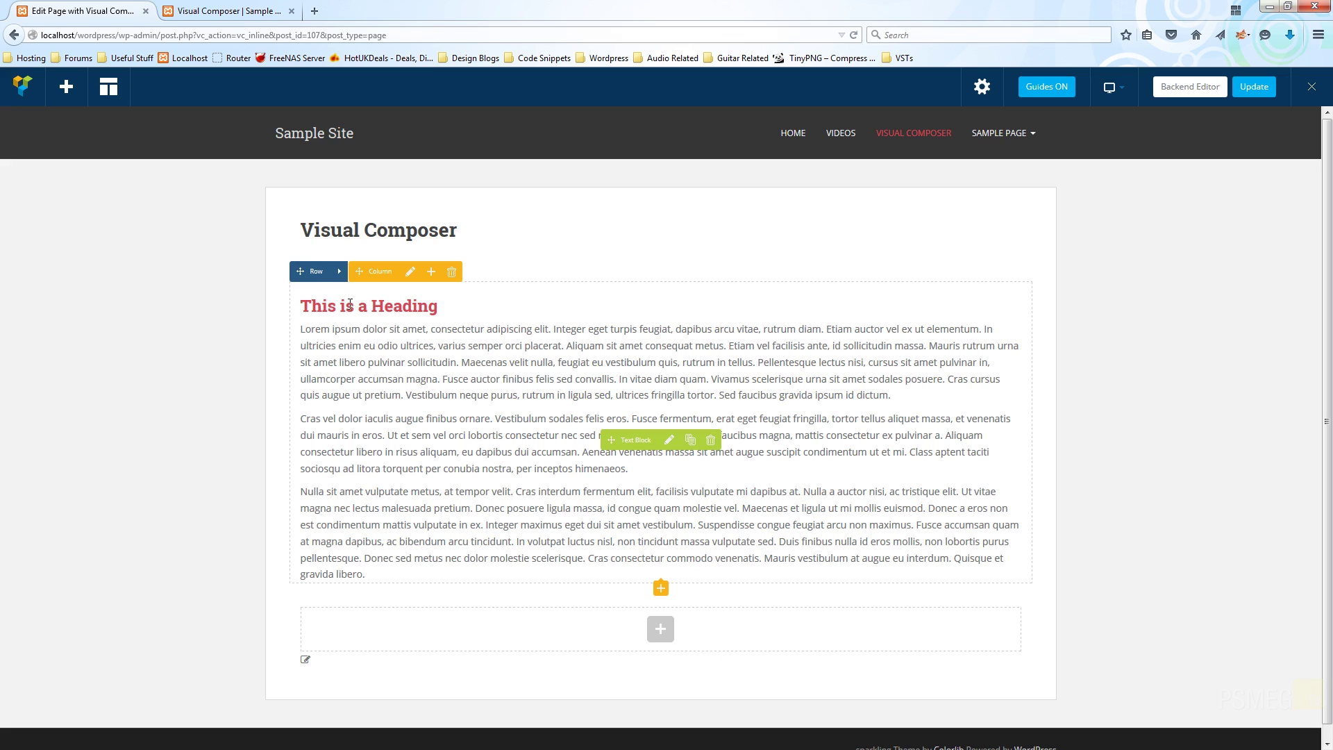
pyautogui.moveTo(340, 273)
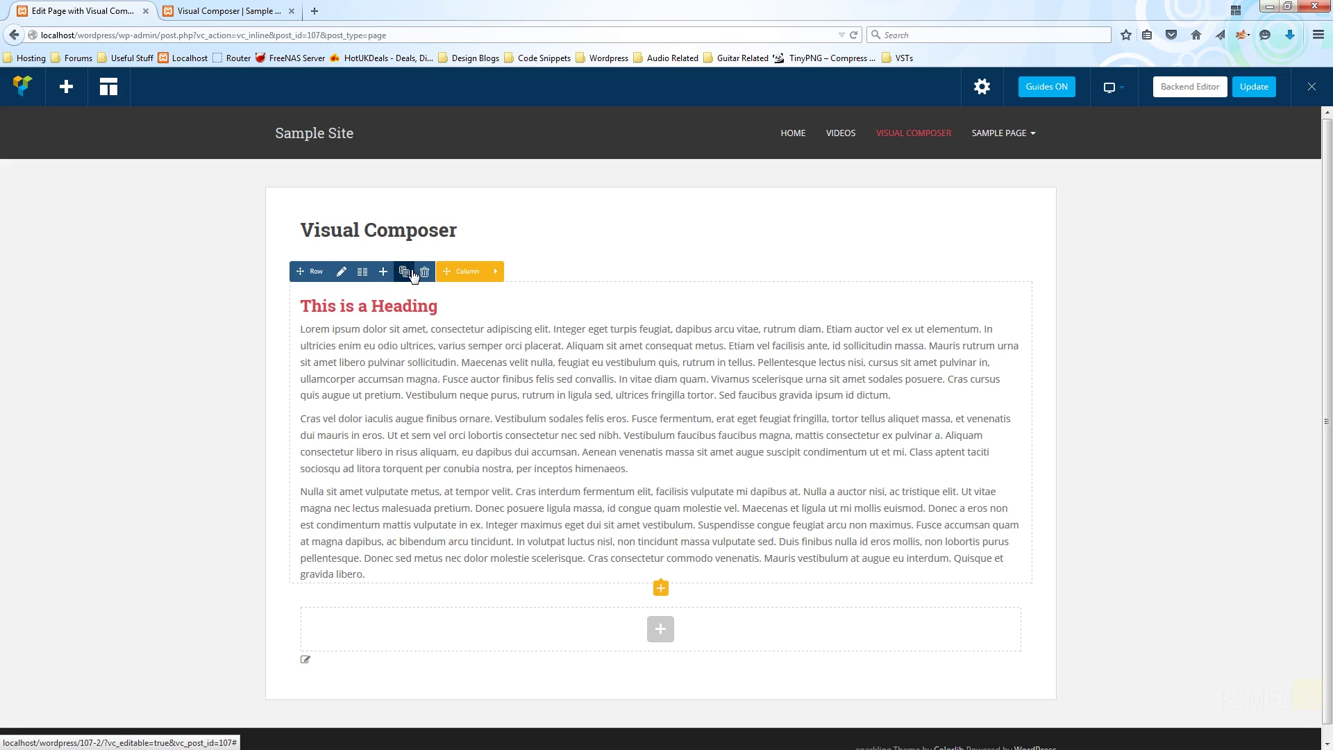
pyautogui.click(500, 277)
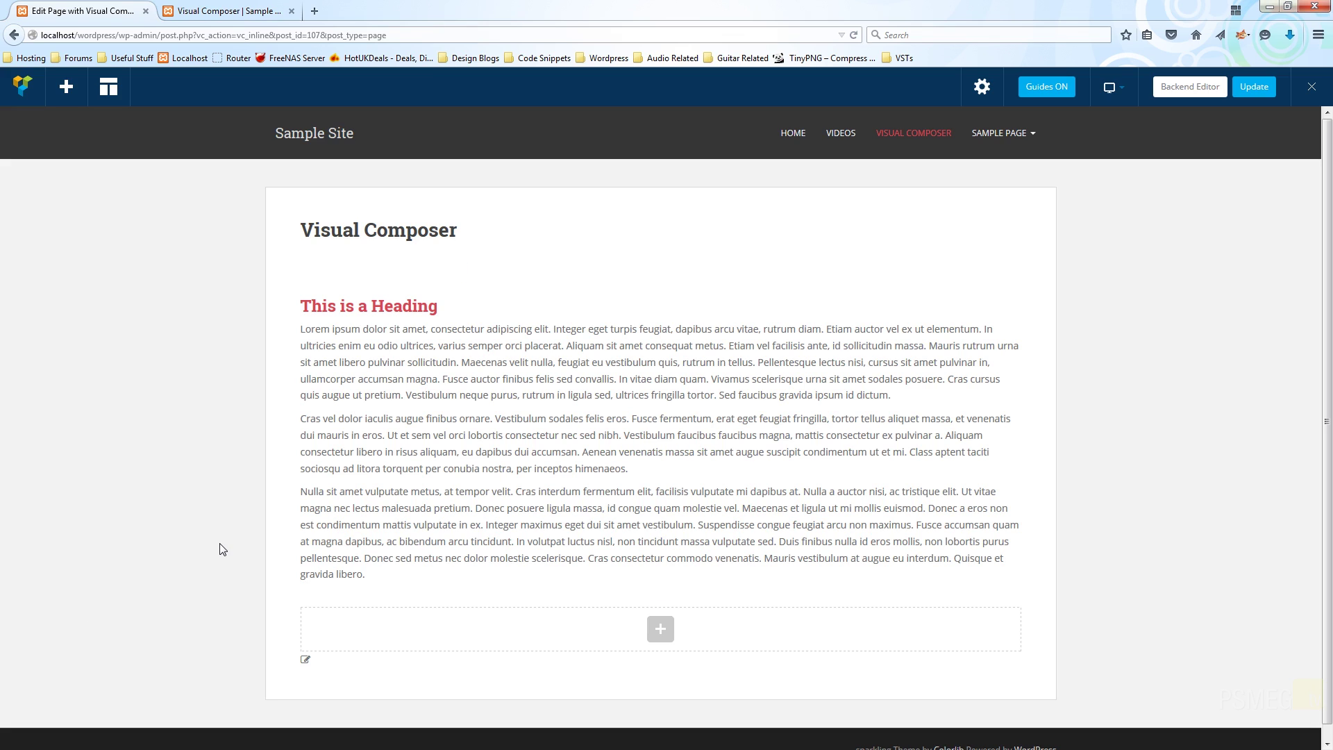
pyautogui.moveTo(473, 418)
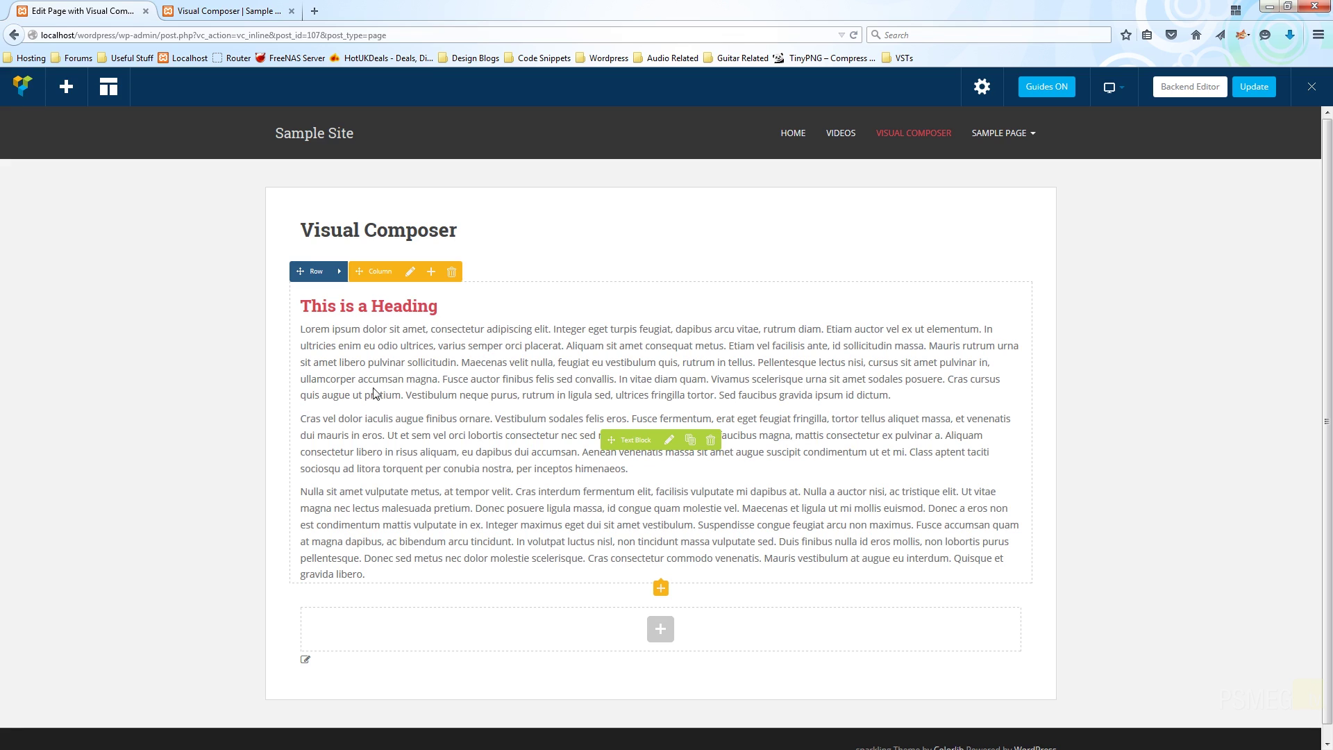
# Step: Change the row to a 1/2 + 1/2 layout and preview it with guides toggled off and on
pyautogui.moveTo(341, 277)
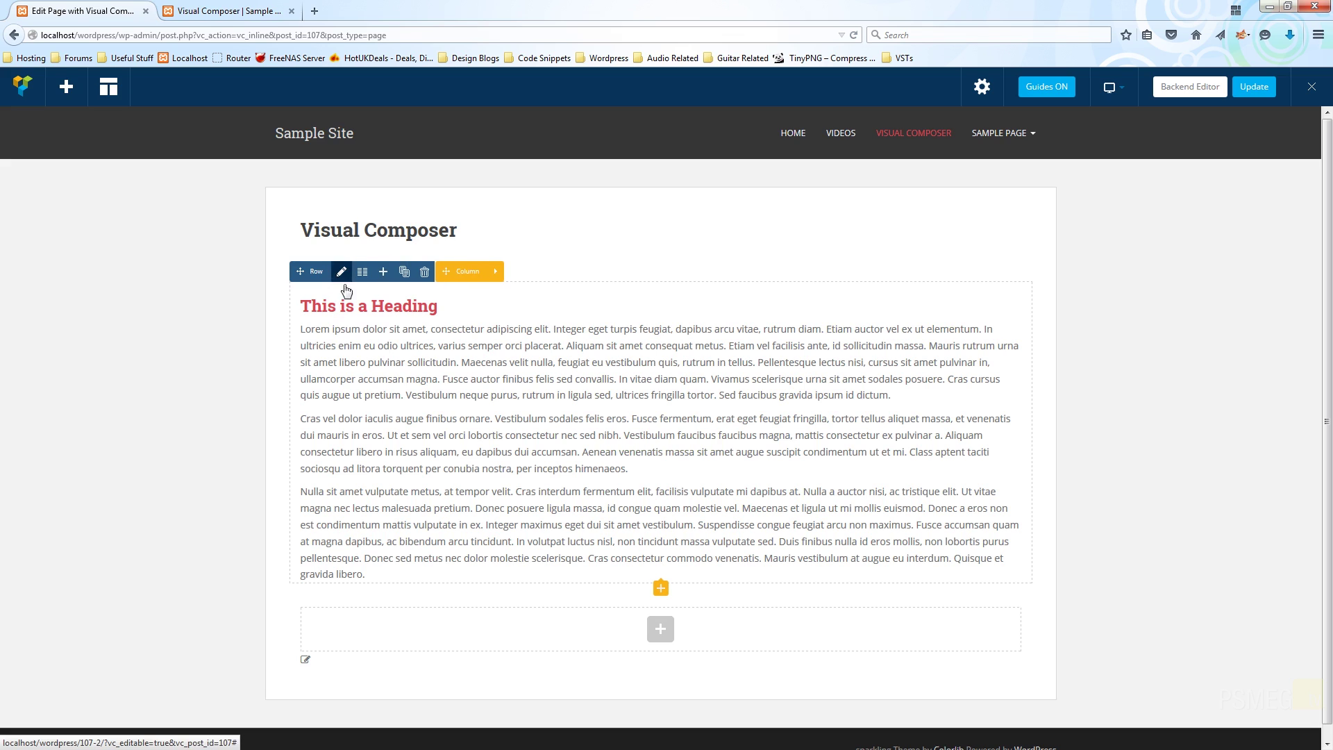
pyautogui.click(365, 273)
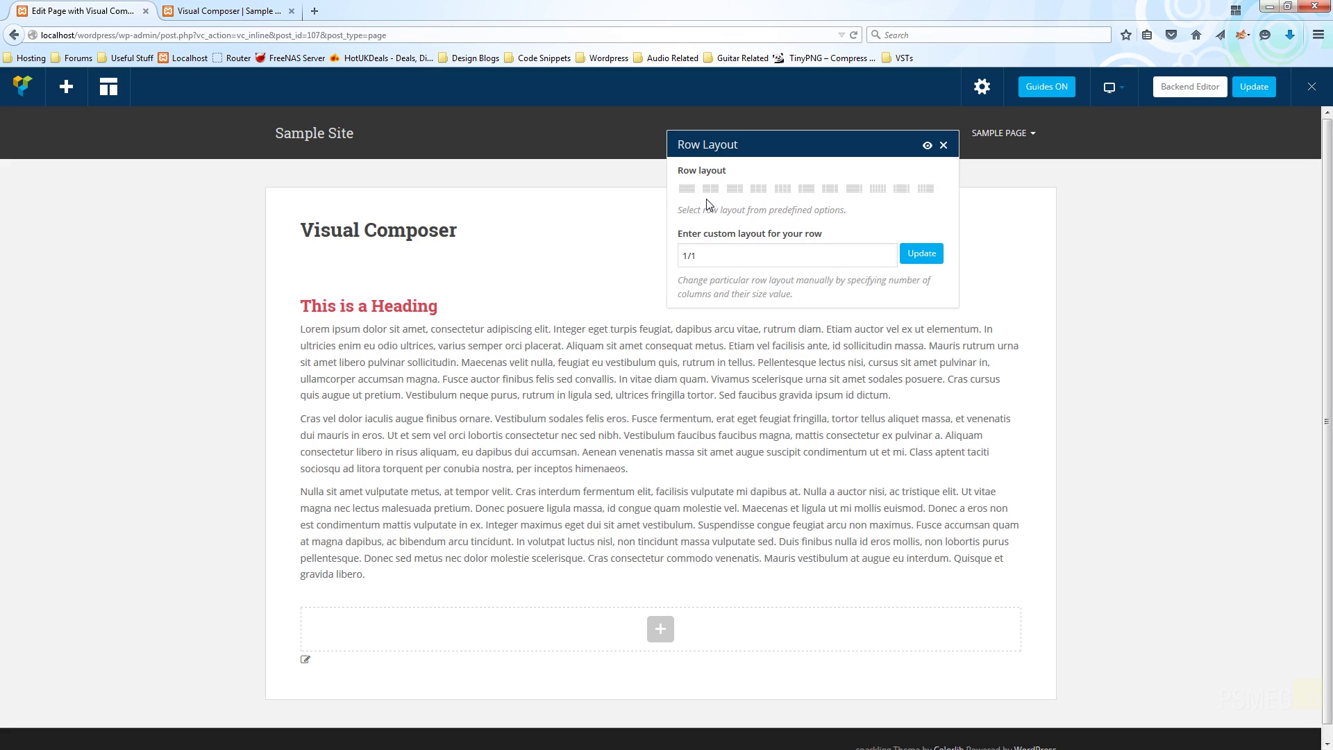
pyautogui.click(710, 189)
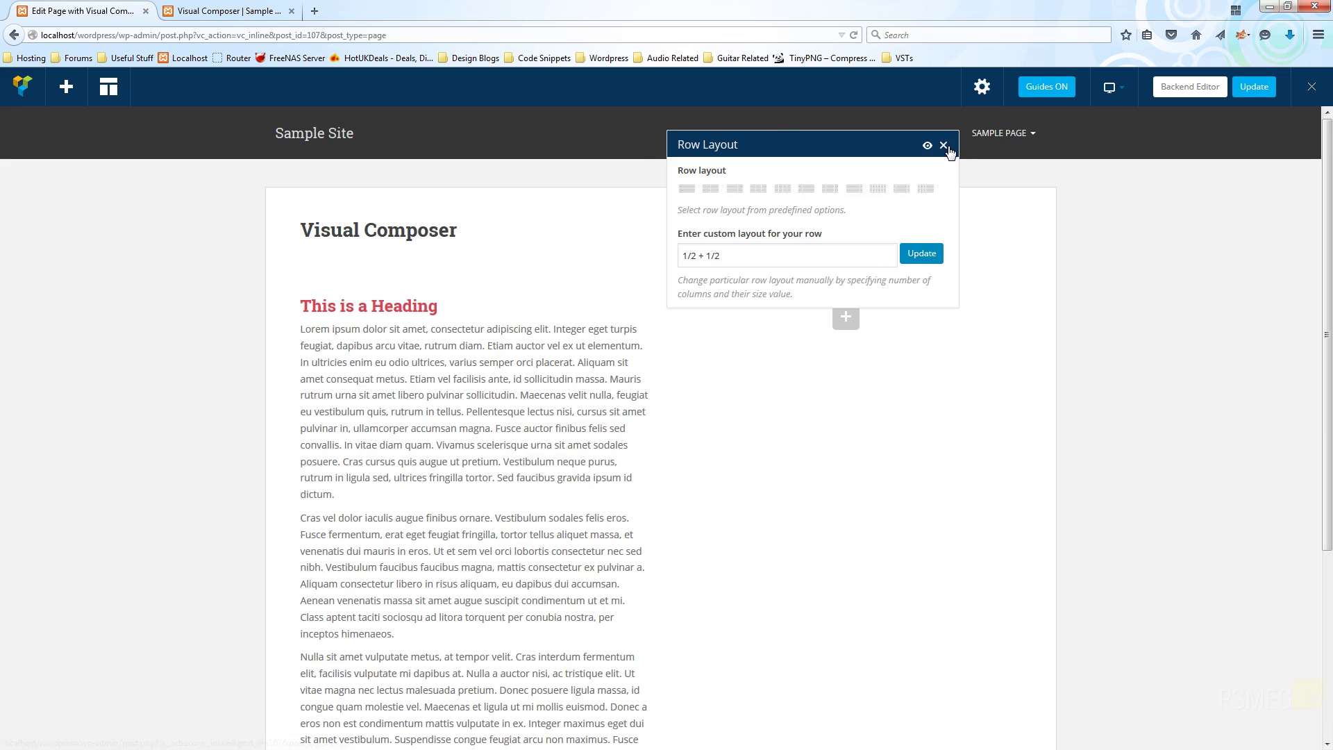
pyautogui.click(943, 144)
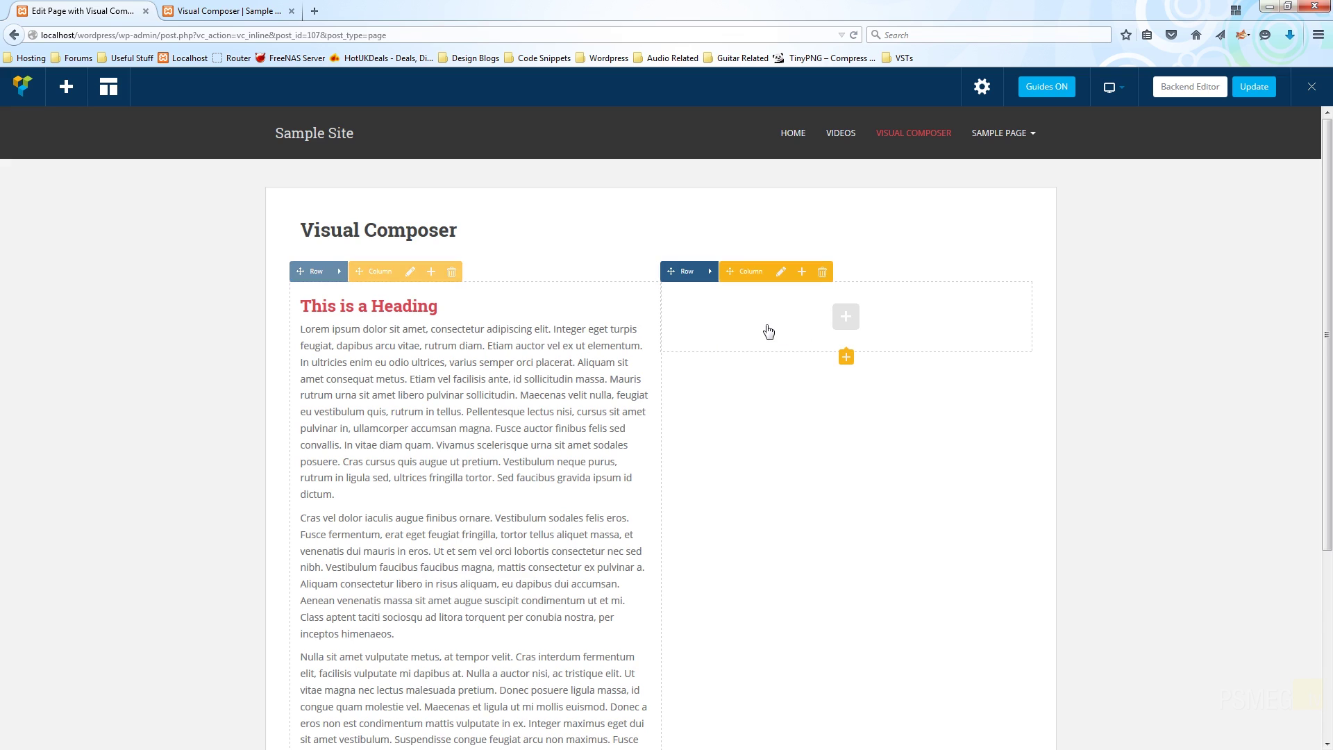
pyautogui.click(1054, 93)
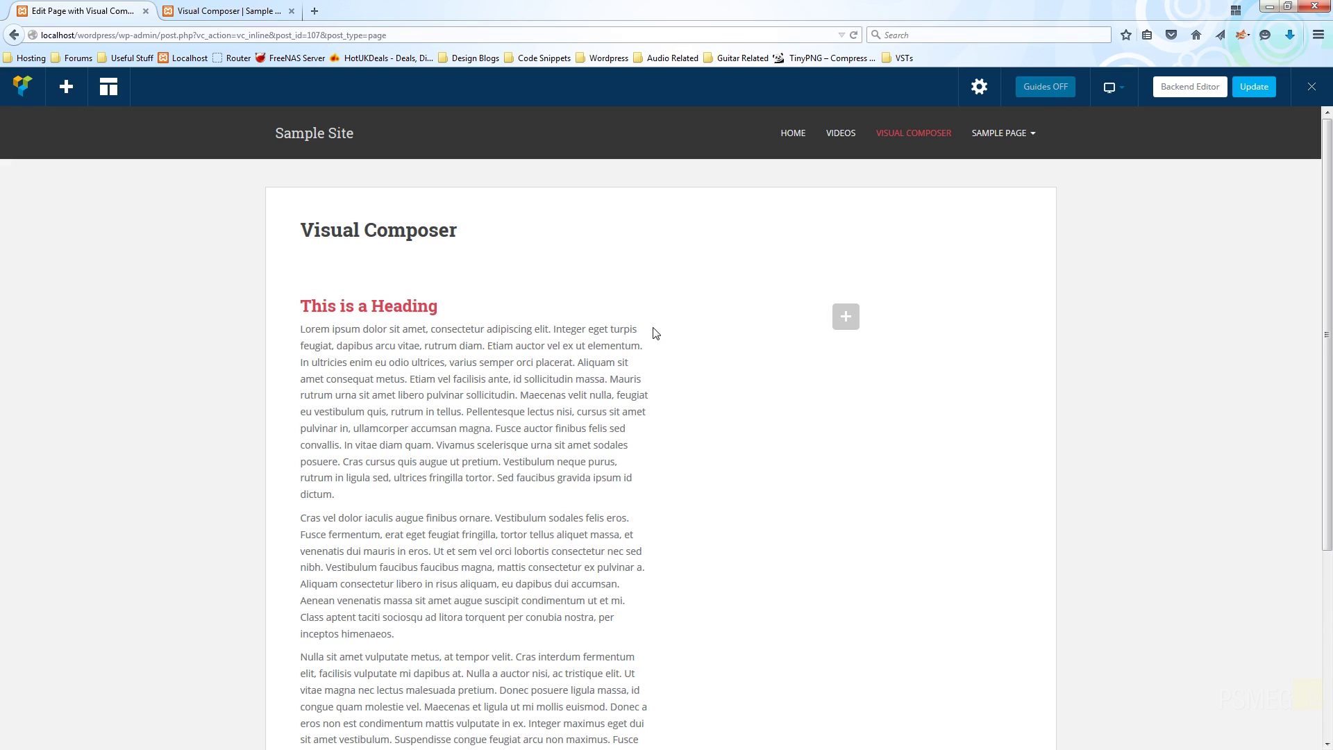
pyautogui.click(1047, 88)
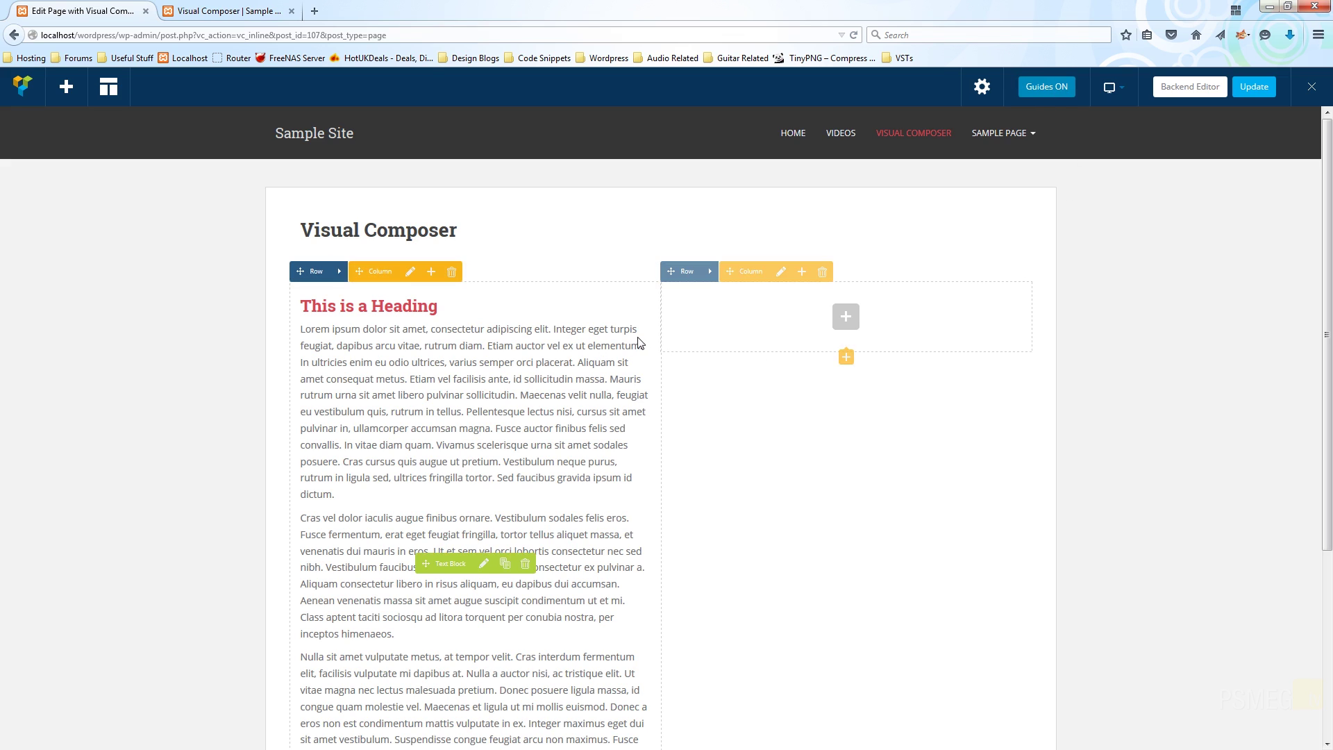
# Step: Clone the text block into the right column and preview both columns with guides hidden
pyautogui.click(504, 566)
pyautogui.scroll(10, 608, 465)
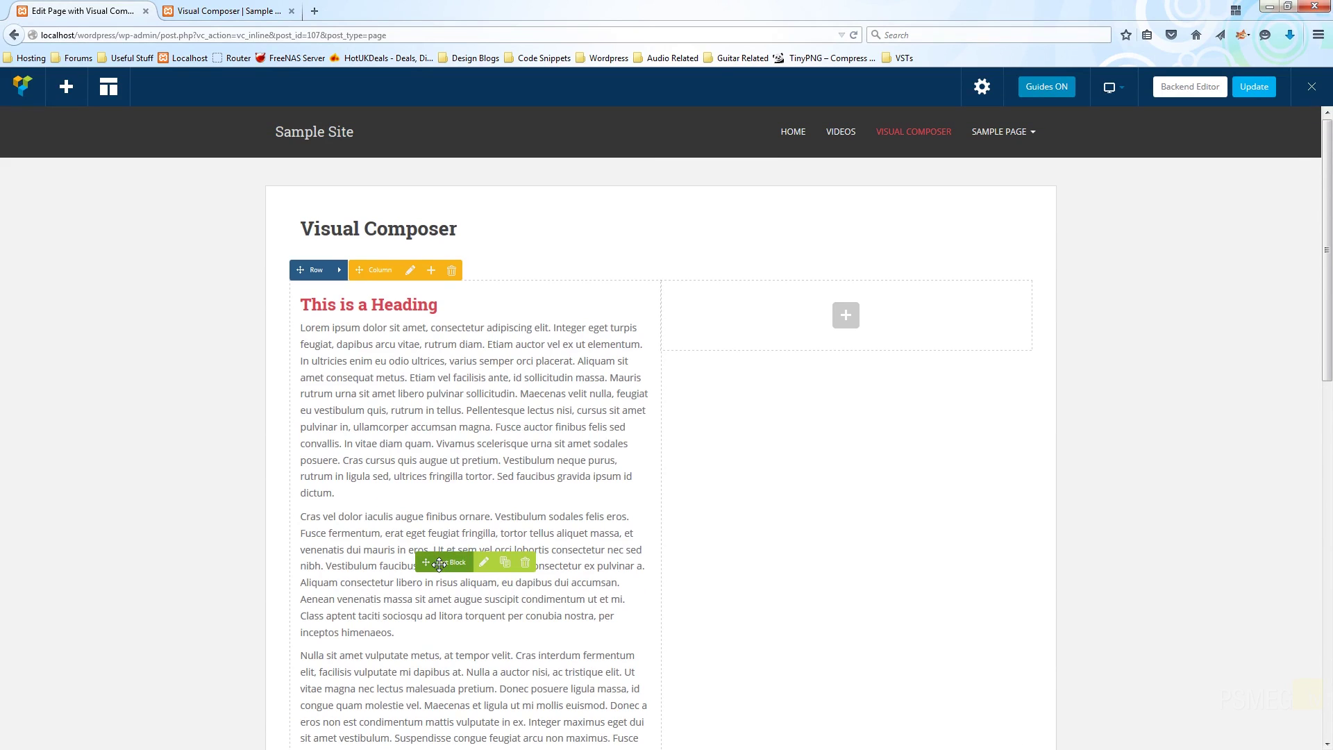
pyautogui.moveTo(439, 564); pyautogui.dragTo(816, 329)
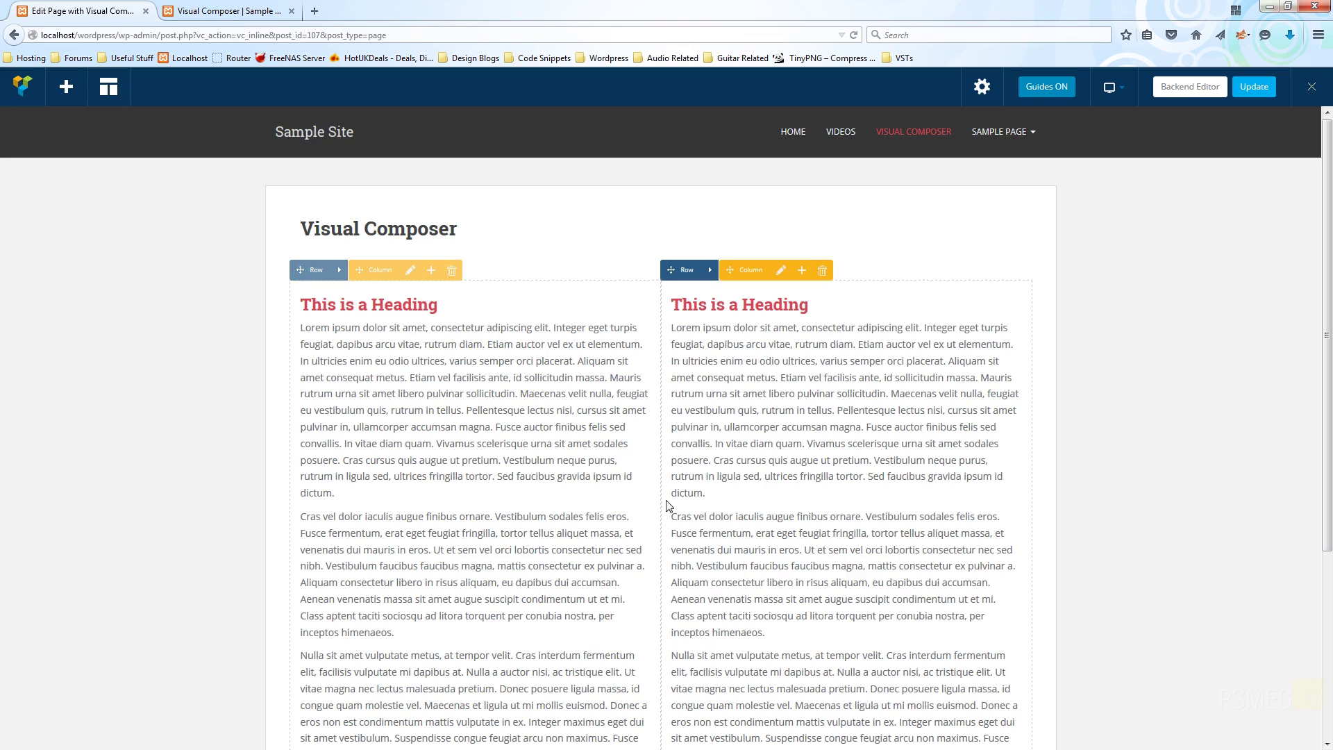
pyautogui.click(1052, 86)
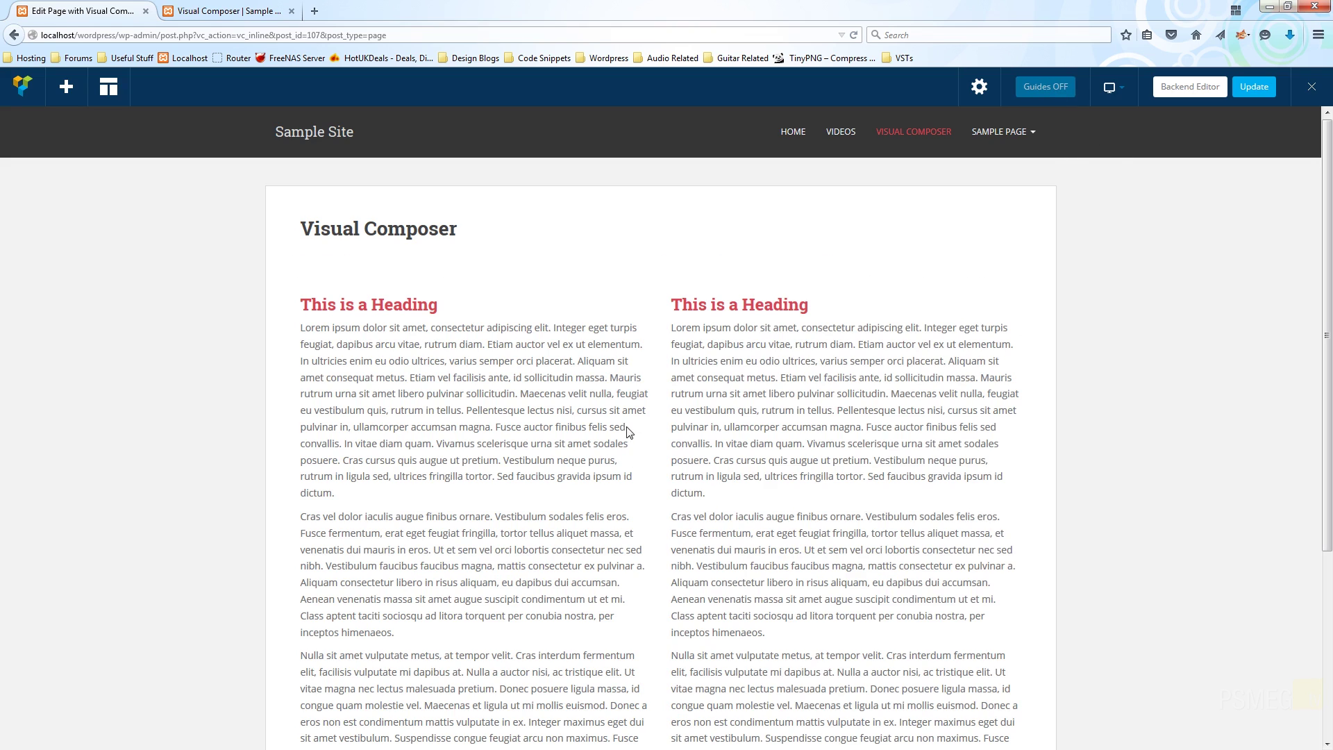
pyautogui.scroll(-4, 627, 455)
pyautogui.scroll(2, 924, 462)
pyautogui.scroll(2, 924, 462)
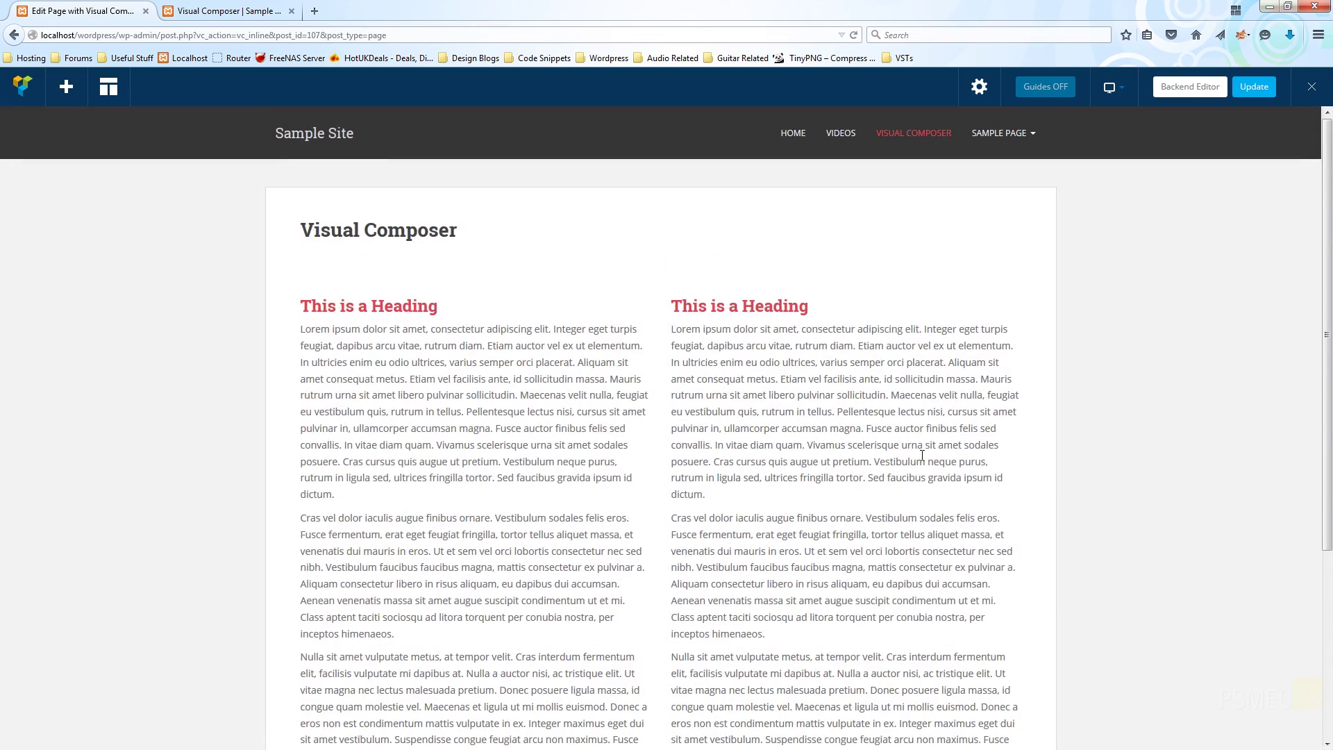
pyautogui.click(1054, 91)
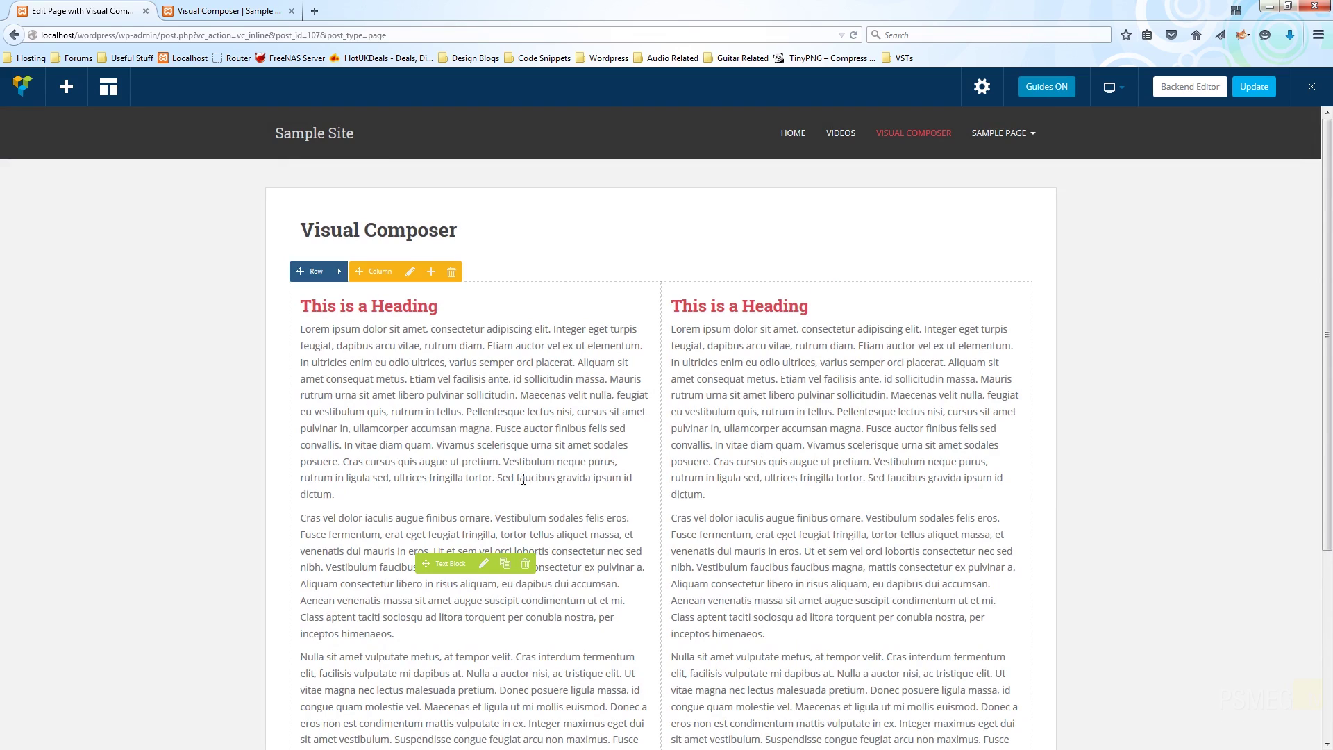
# Step: Insert the ebook cover into the left text block with Link To None at Full Size (300 × 360), then save
pyautogui.click(484, 566)
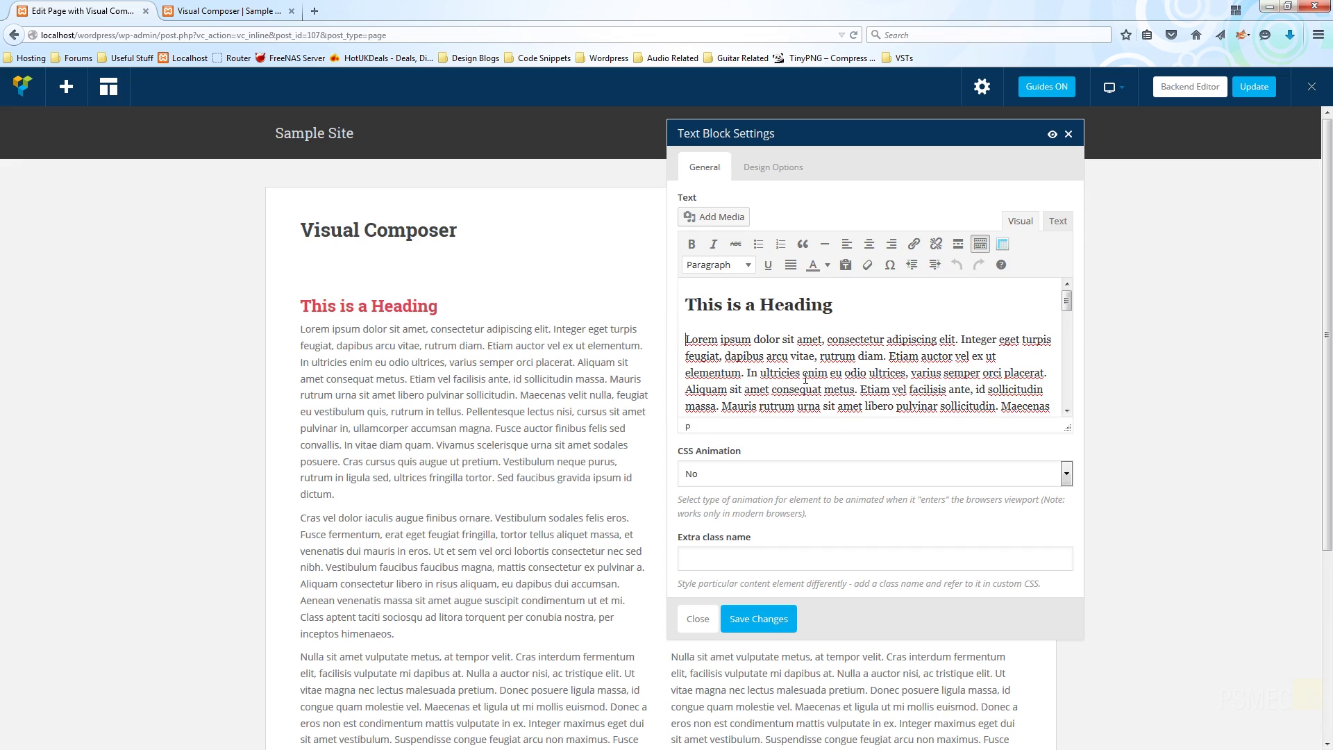
pyautogui.click(715, 216)
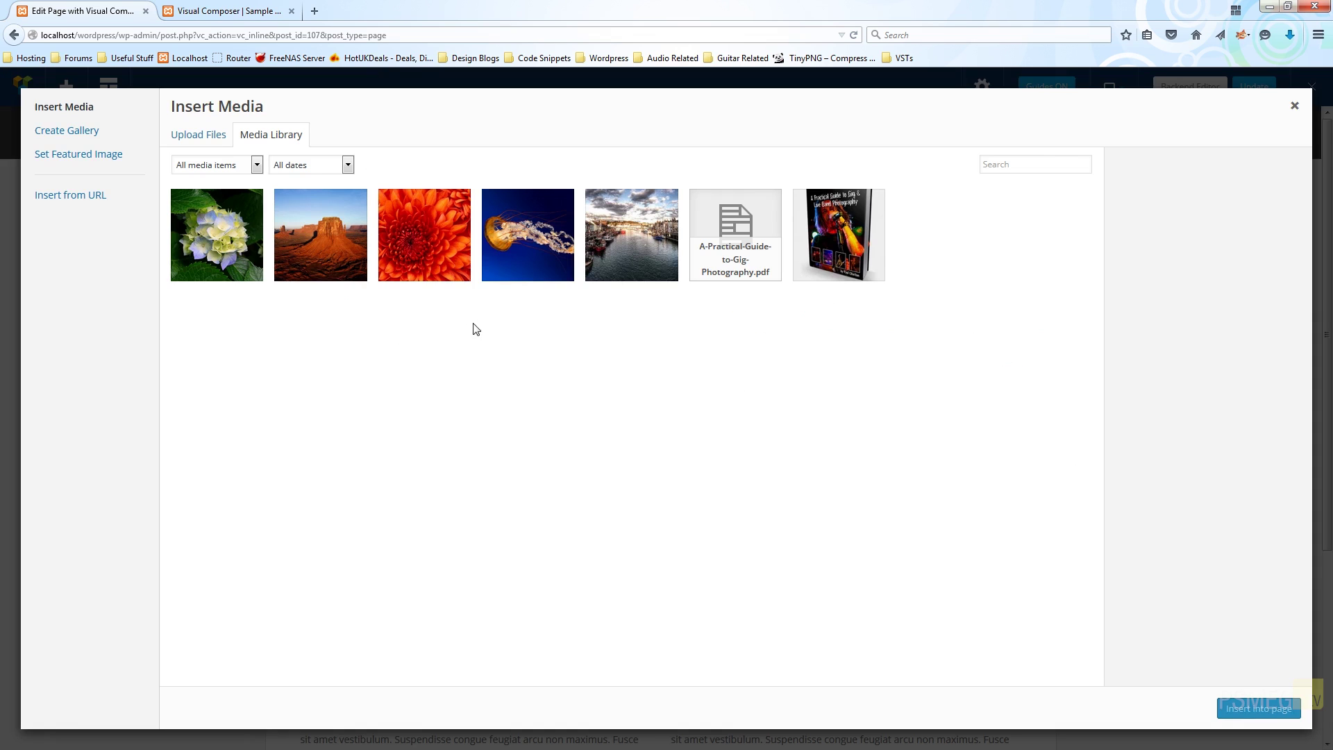
pyautogui.click(859, 249)
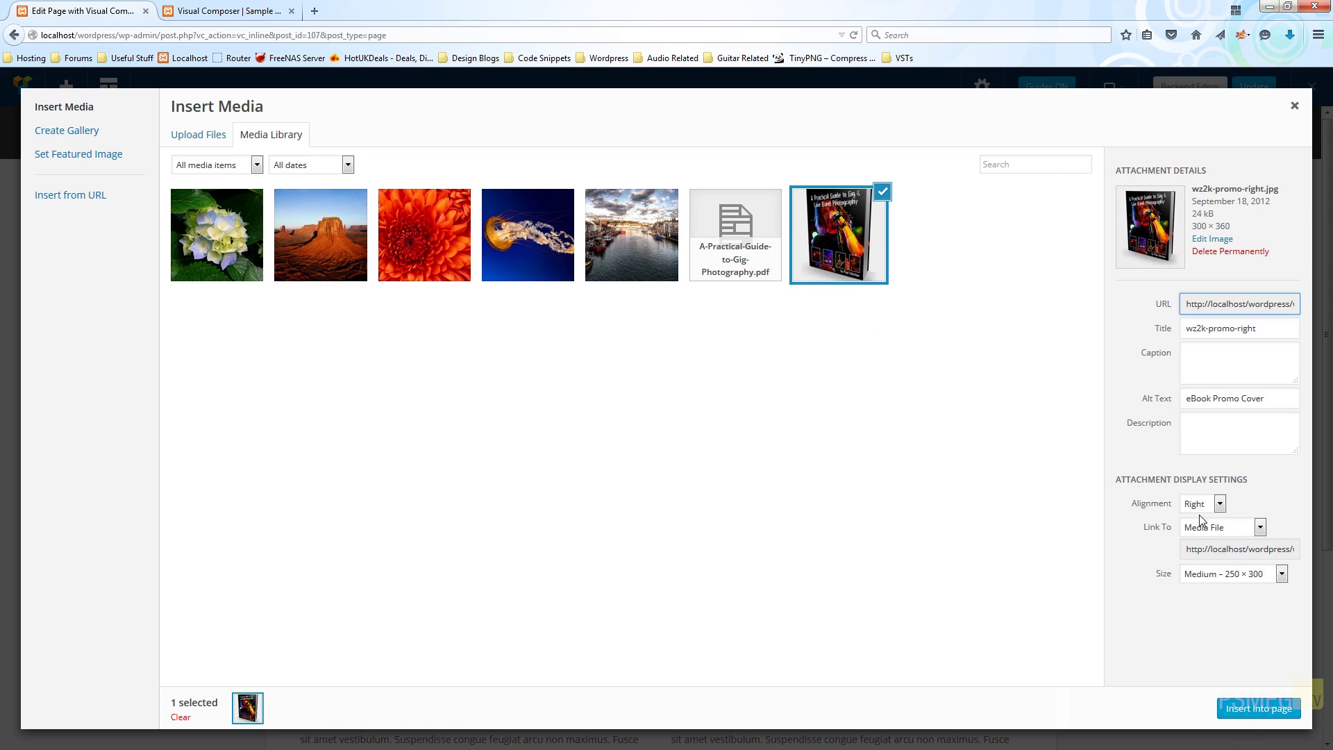
pyautogui.click(1222, 528)
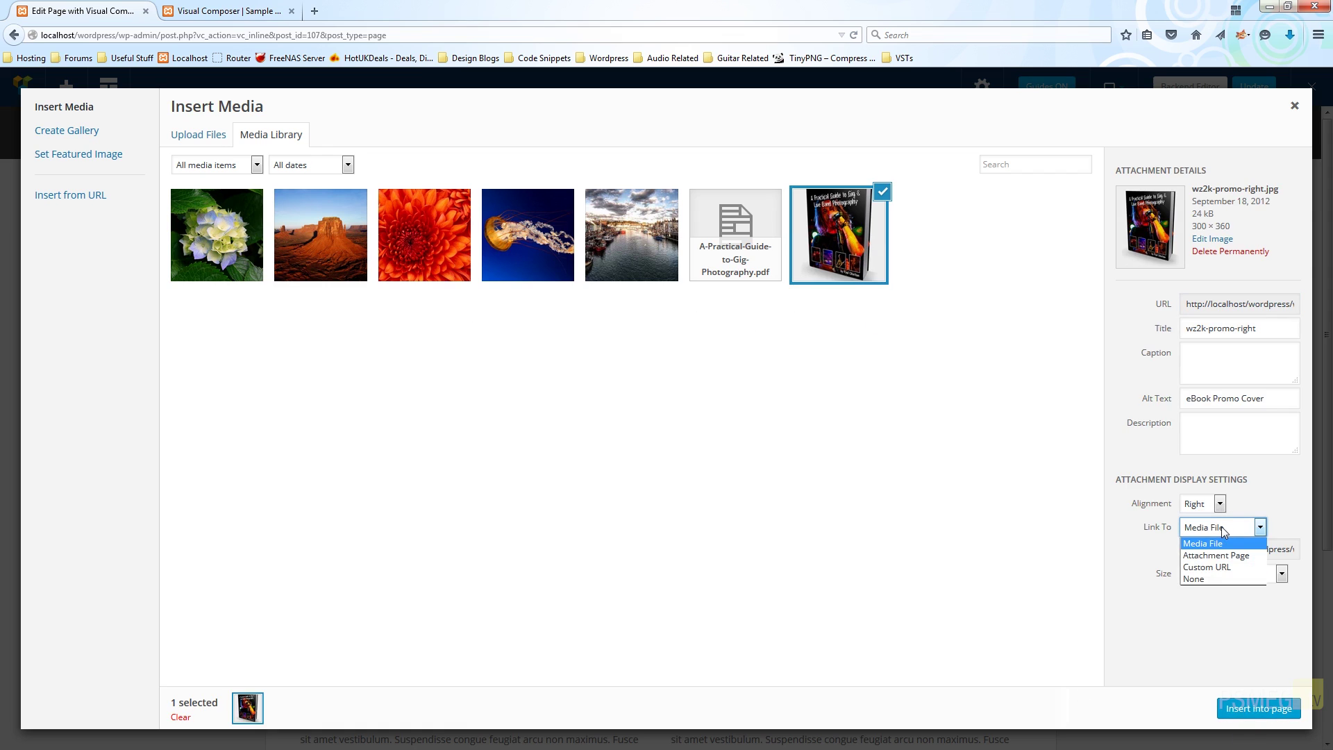
pyautogui.click(1224, 587)
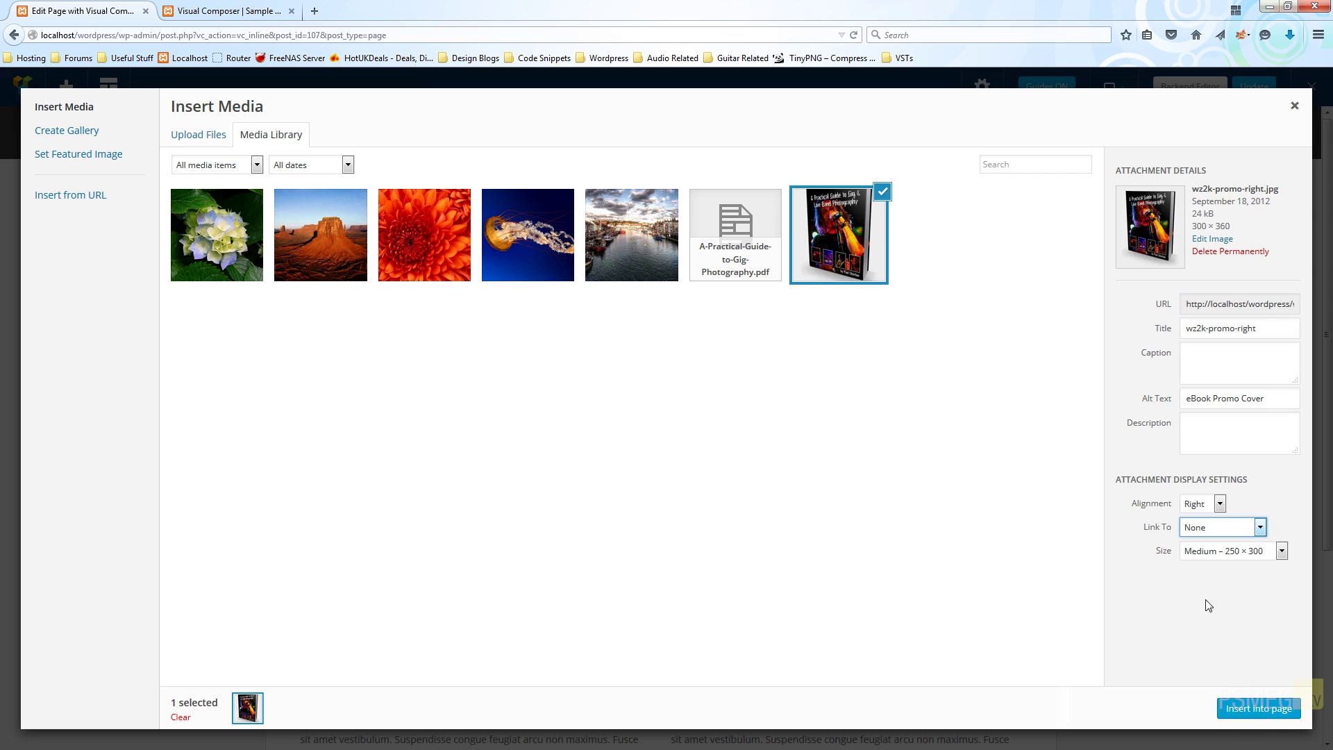
pyautogui.click(1282, 551)
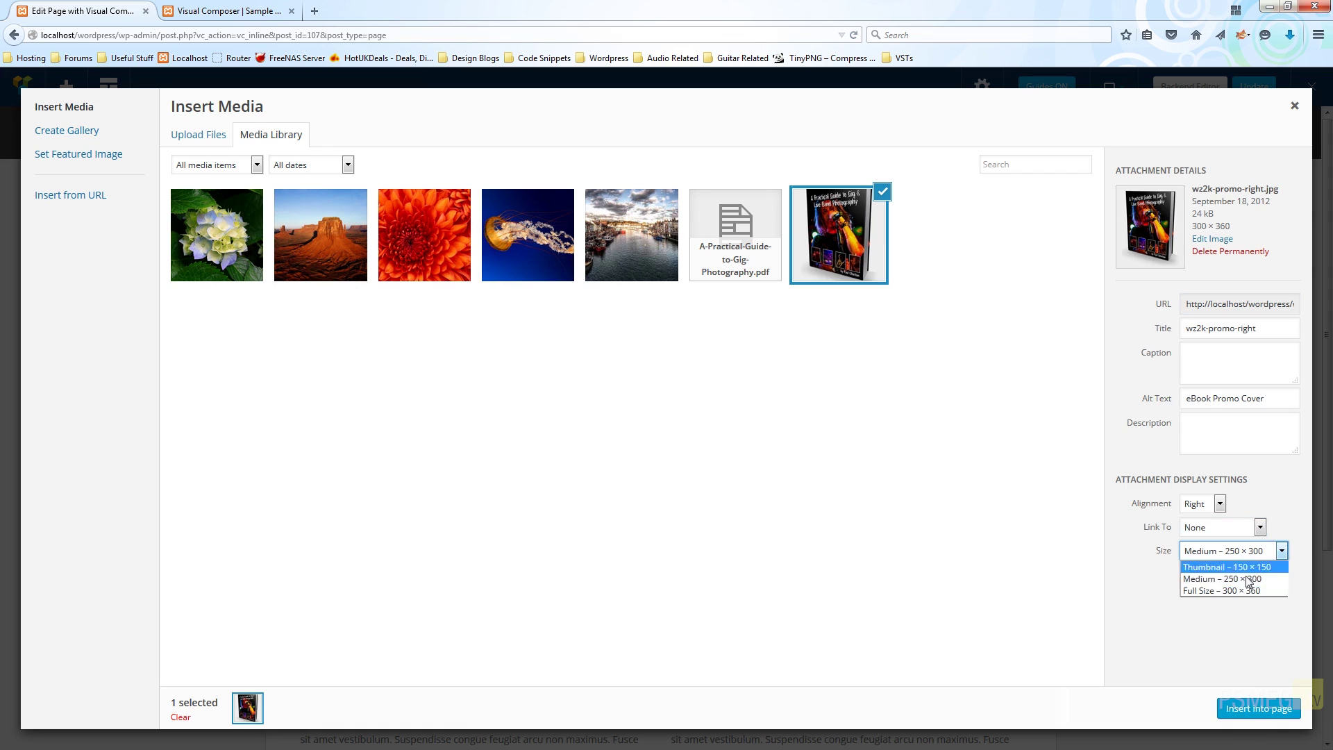
pyautogui.click(1238, 591)
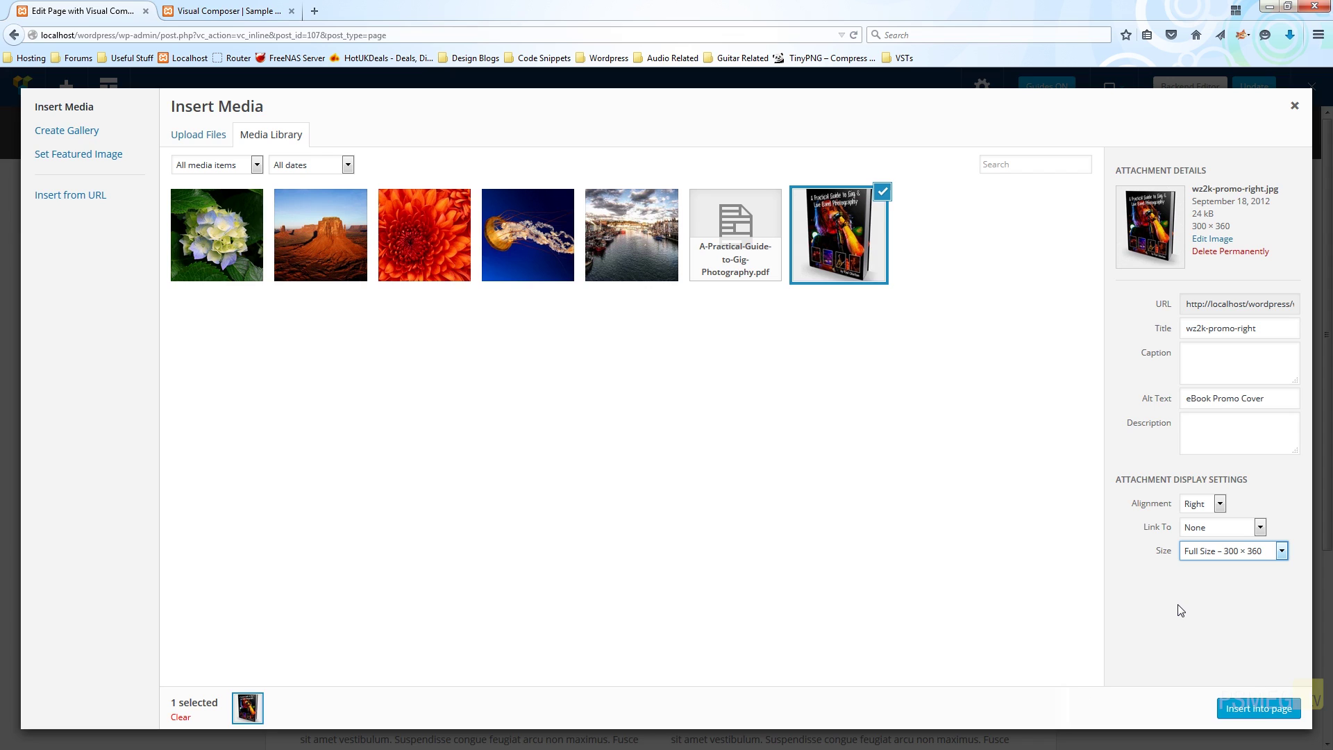
pyautogui.click(1261, 710)
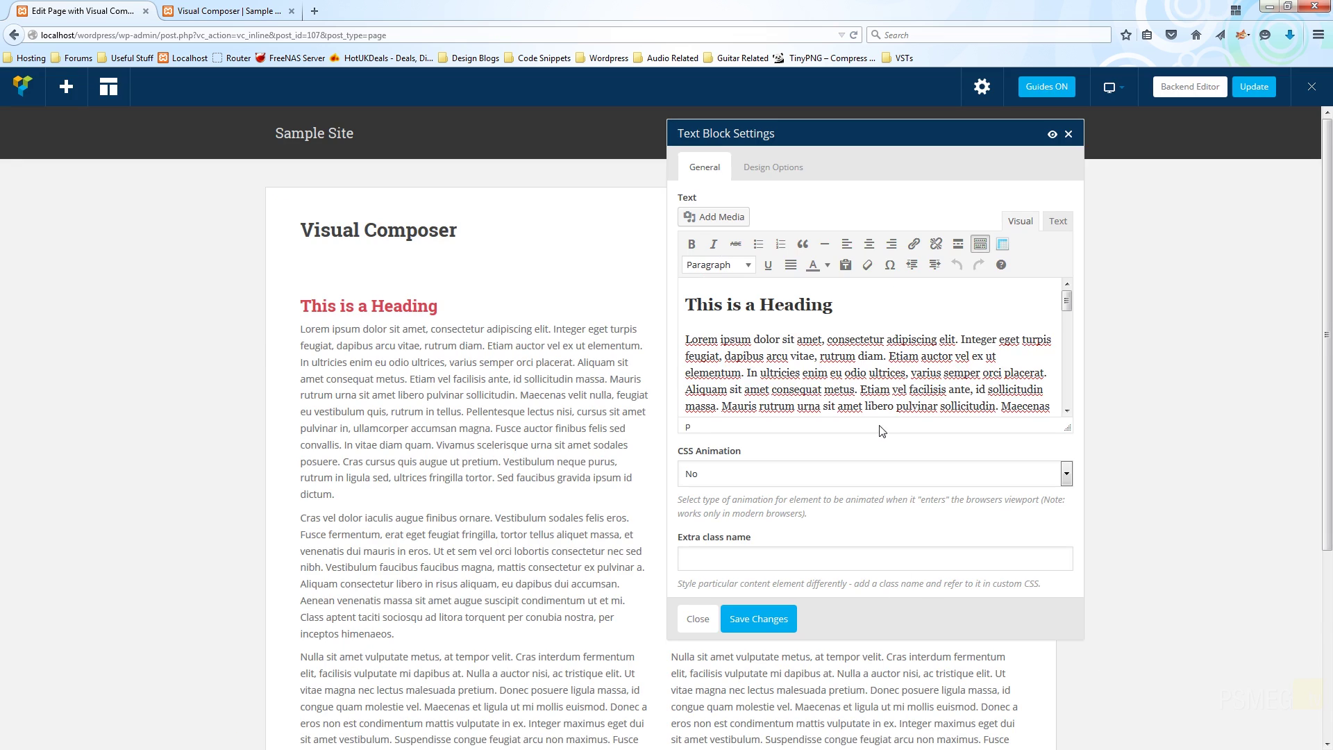
pyautogui.click(762, 619)
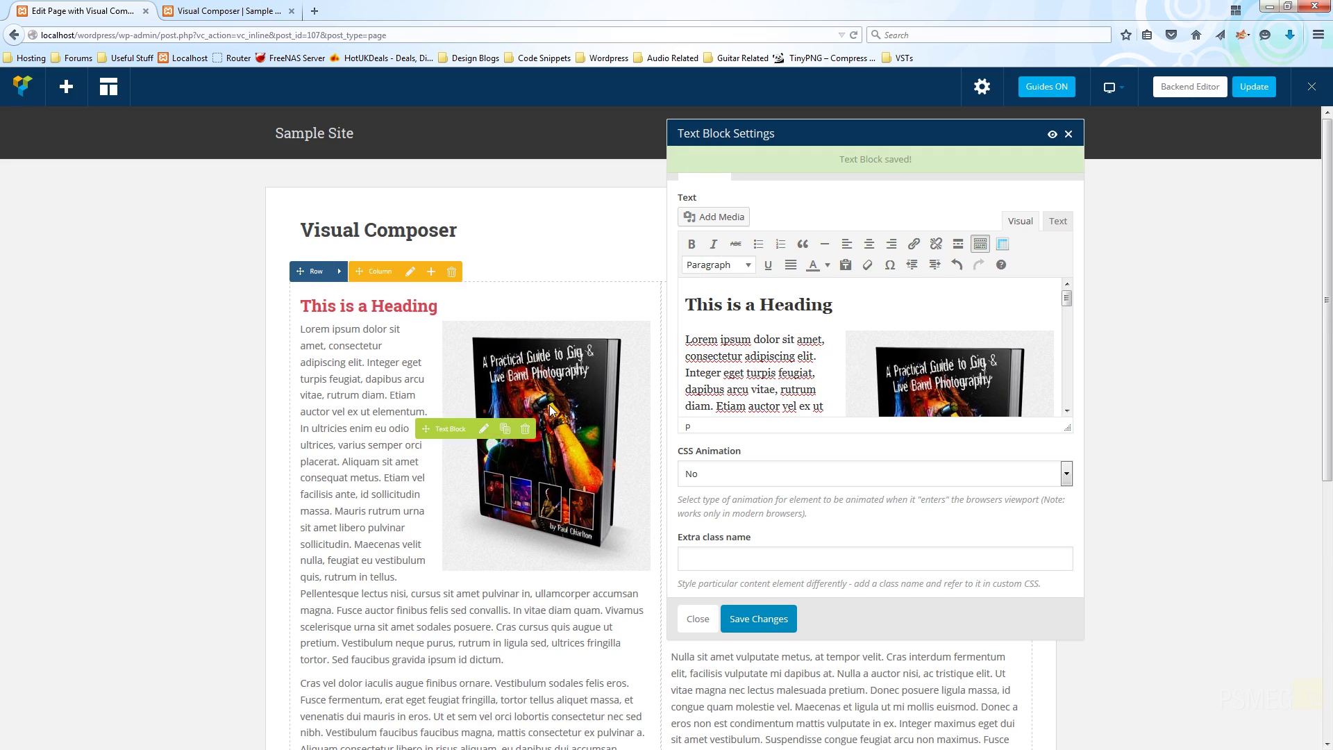
pyautogui.click(1069, 134)
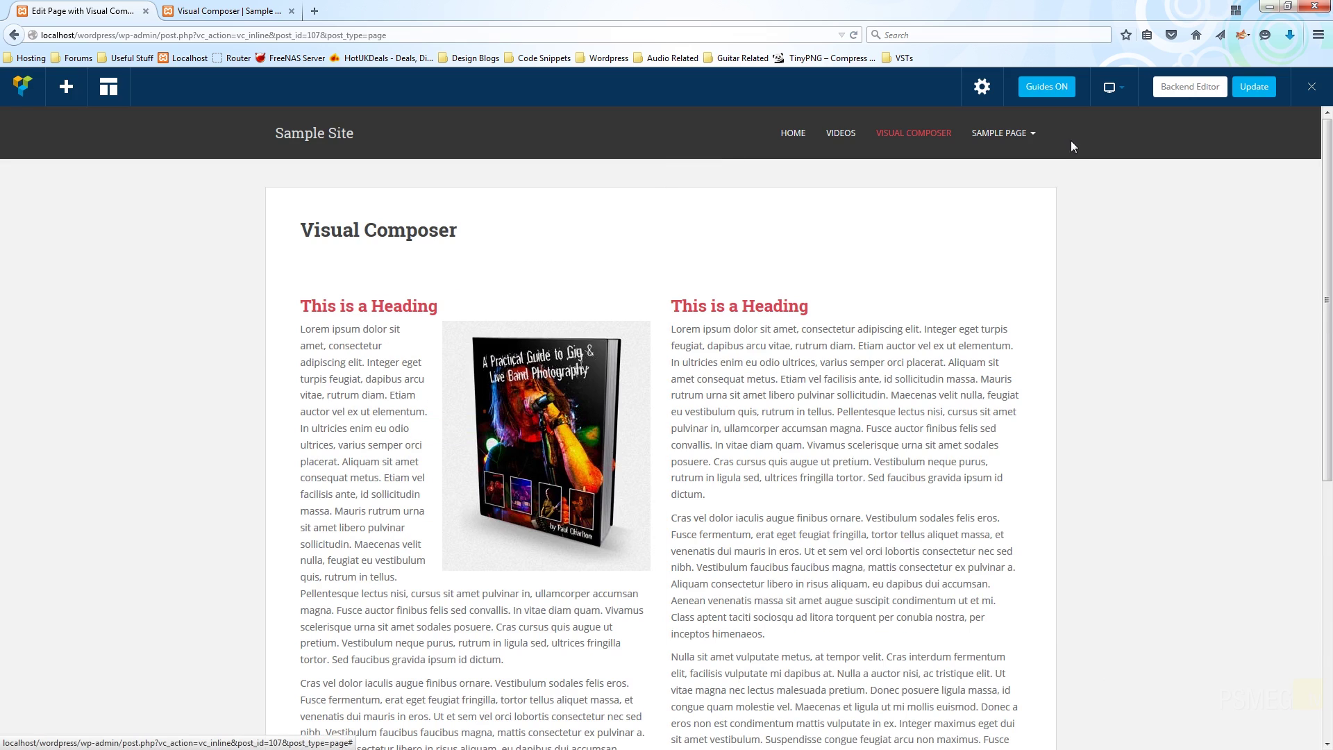
pyautogui.scroll(-5, 165, 454)
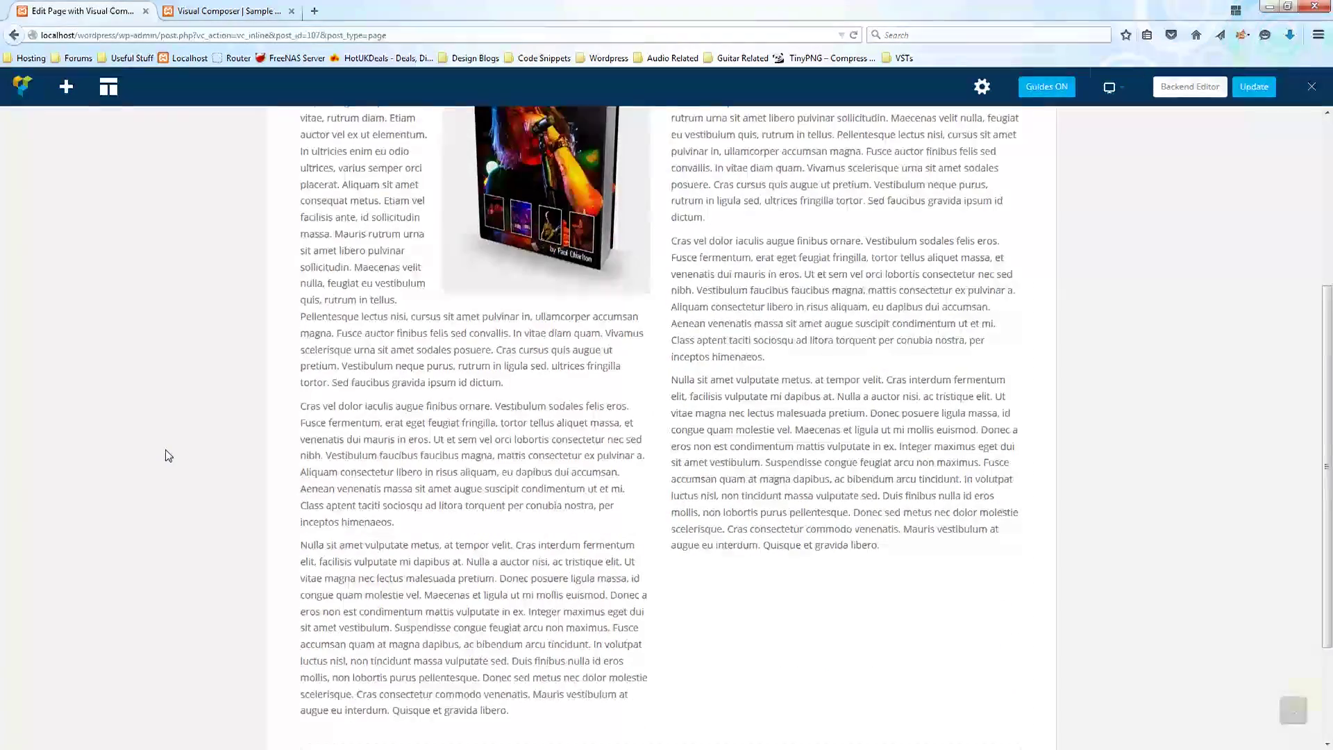
pyautogui.scroll(4, 165, 455)
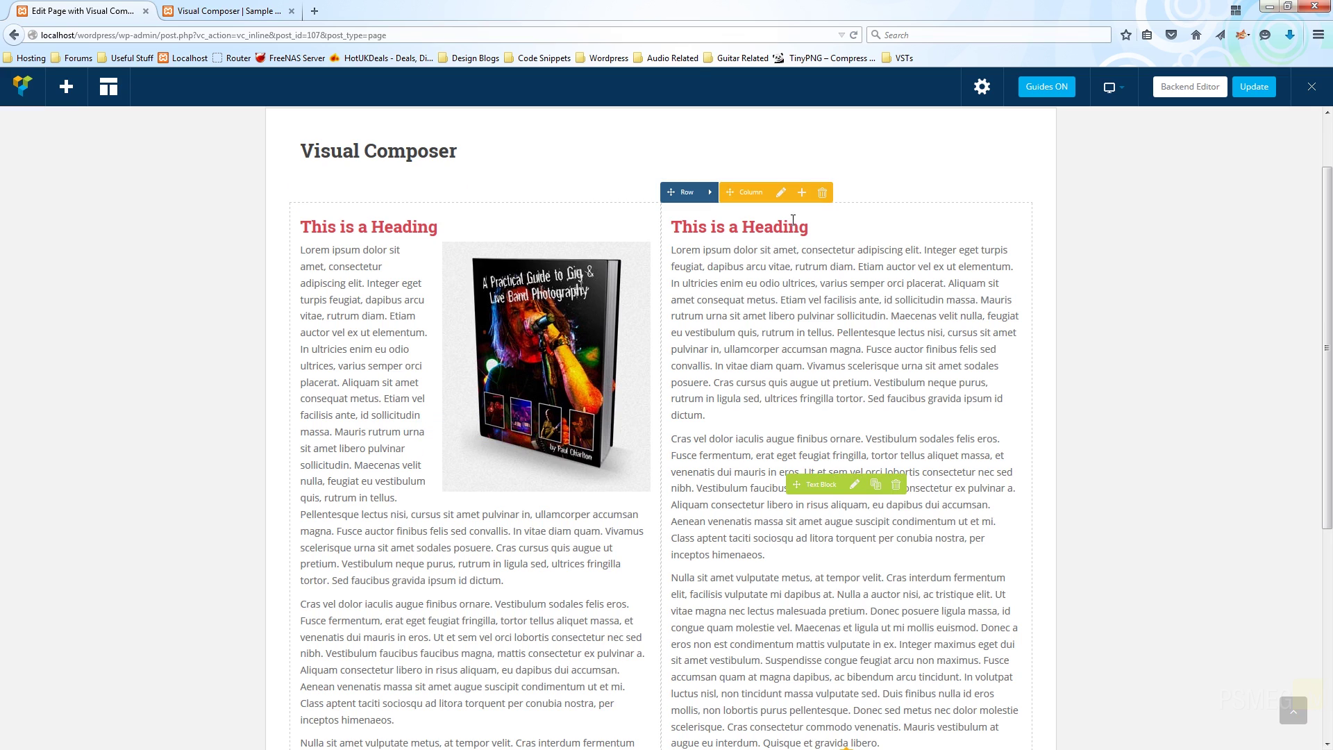
pyautogui.scroll(2, 1119, 364)
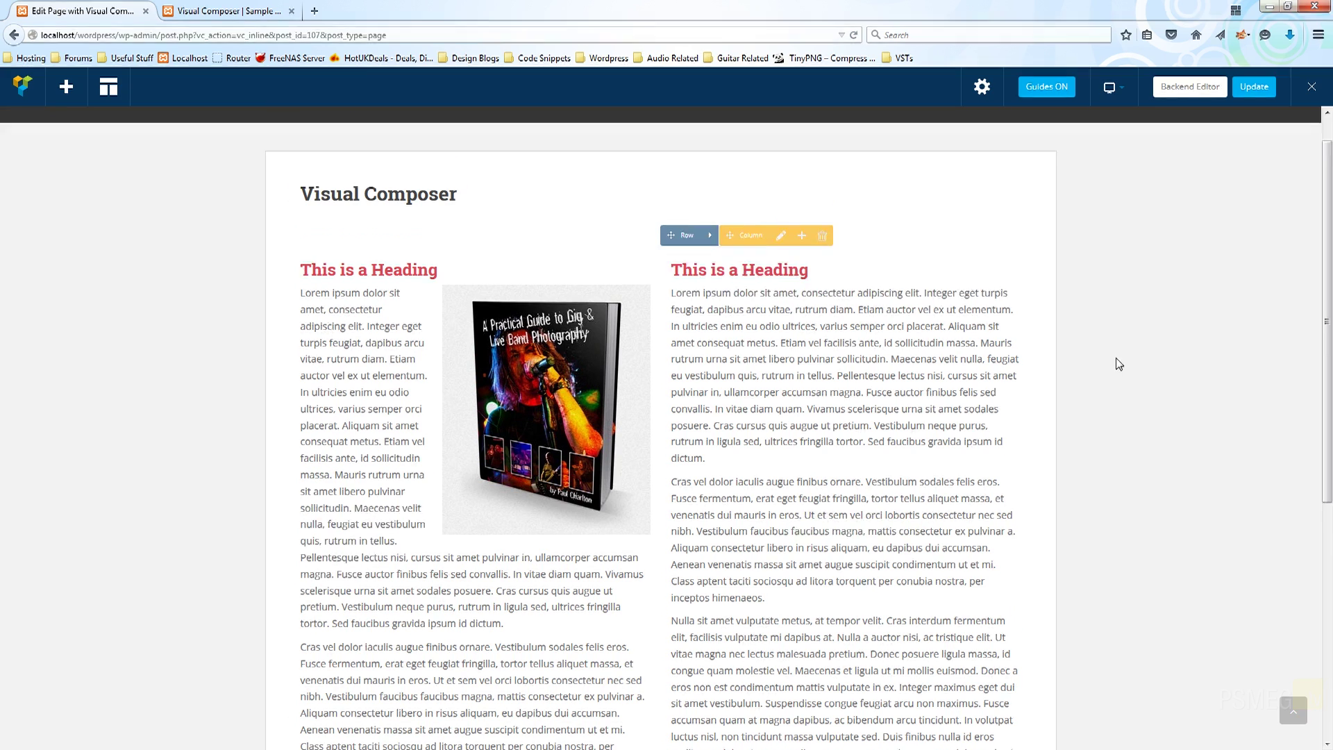
# Step: Preview the page at tablet landscape and then tablet portrait widths
pyautogui.click(1129, 91)
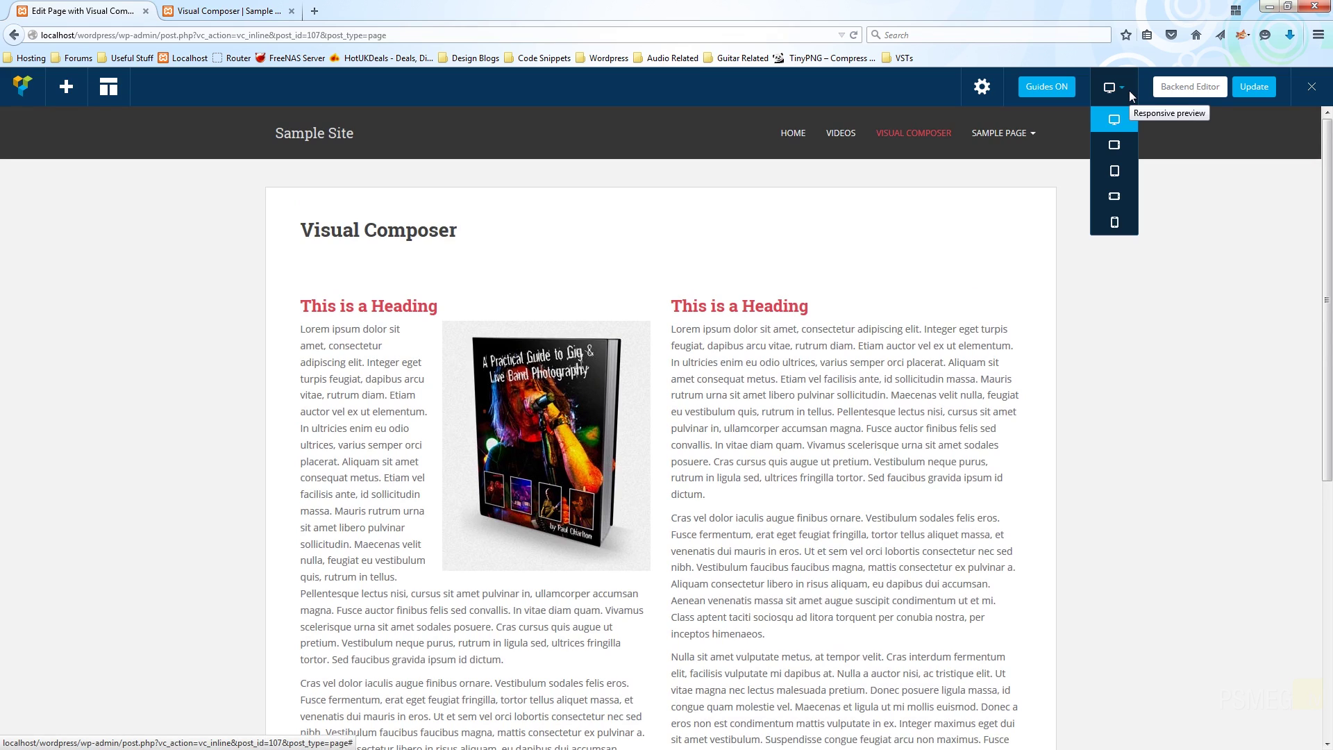
pyautogui.click(1116, 145)
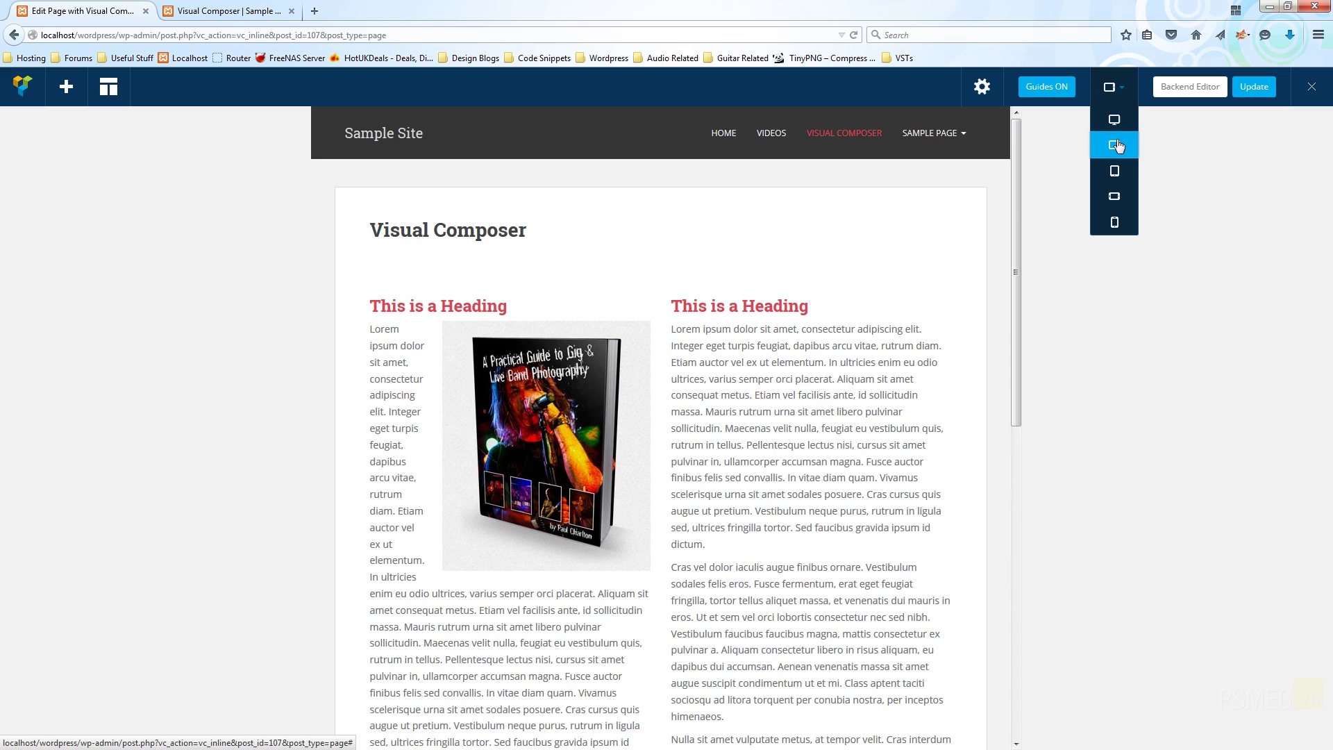
pyautogui.moveTo(1018, 189)
pyautogui.mouseDown()
pyautogui.moveTo(1030, 524)
pyautogui.moveTo(1009, 316)
pyautogui.moveTo(1016, 171)
pyautogui.mouseUp()
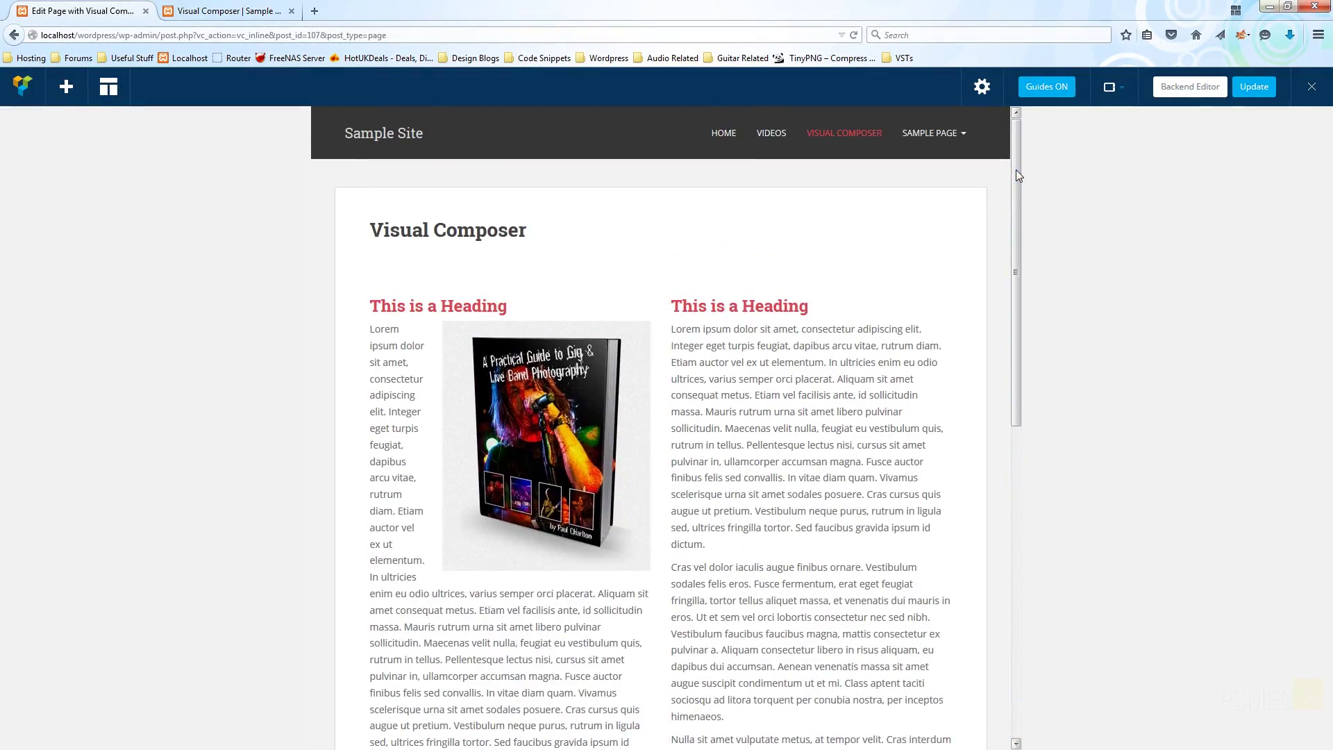
pyautogui.moveTo(1125, 83)
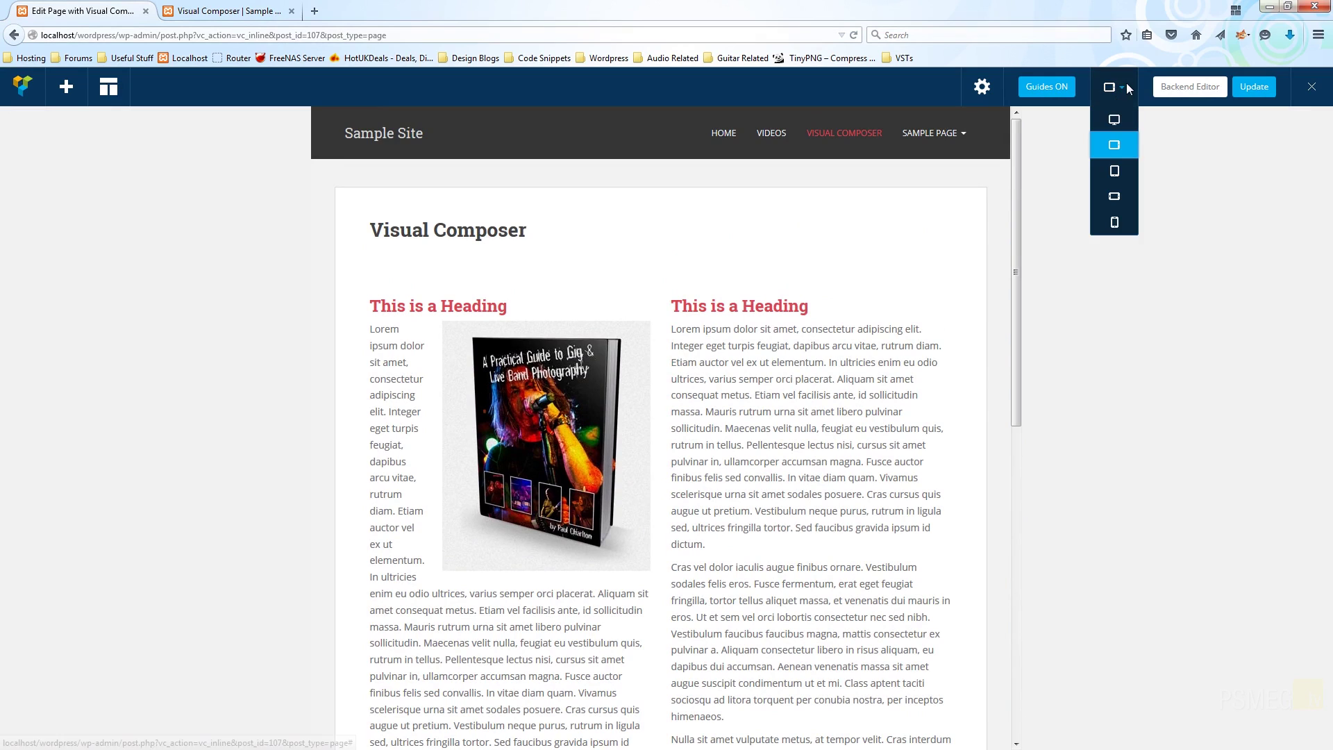
pyautogui.click(1120, 173)
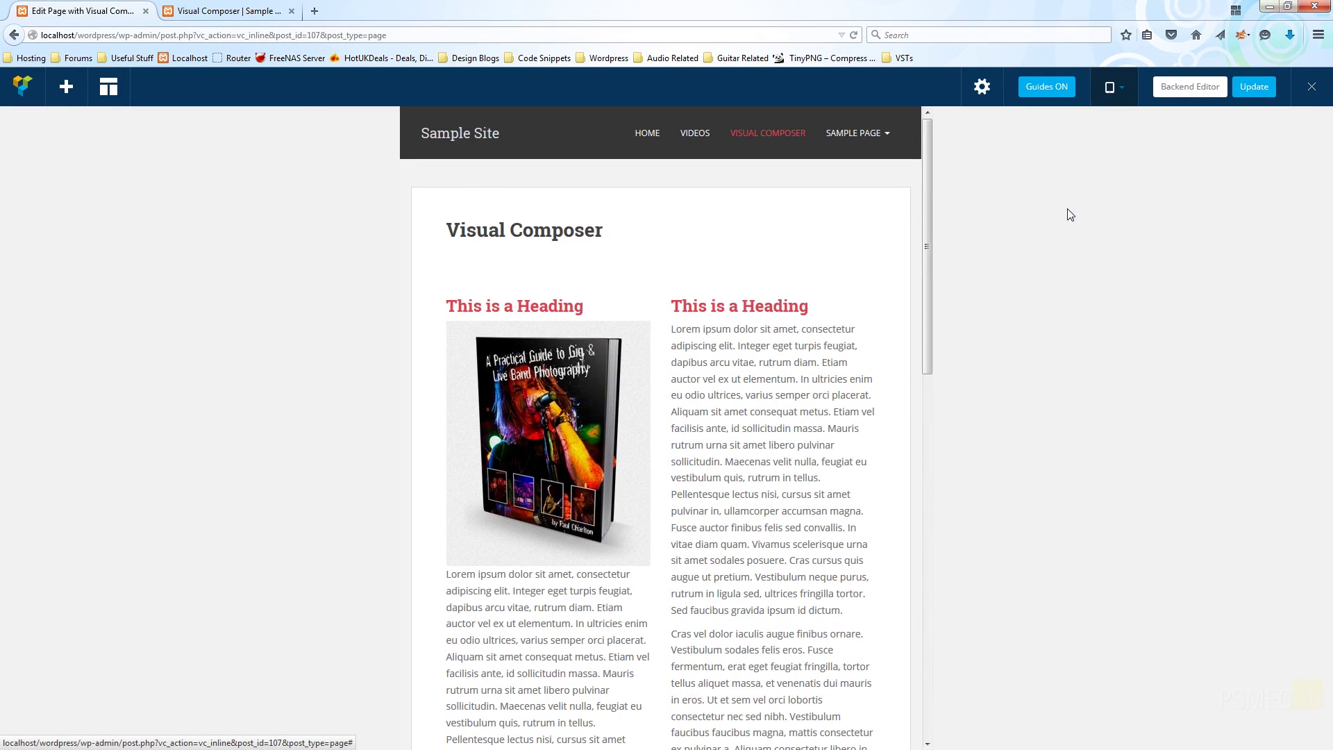
# Step: Preview at smartphone portrait width and expand and collapse the mobile navigation menu
pyautogui.moveTo(1126, 90)
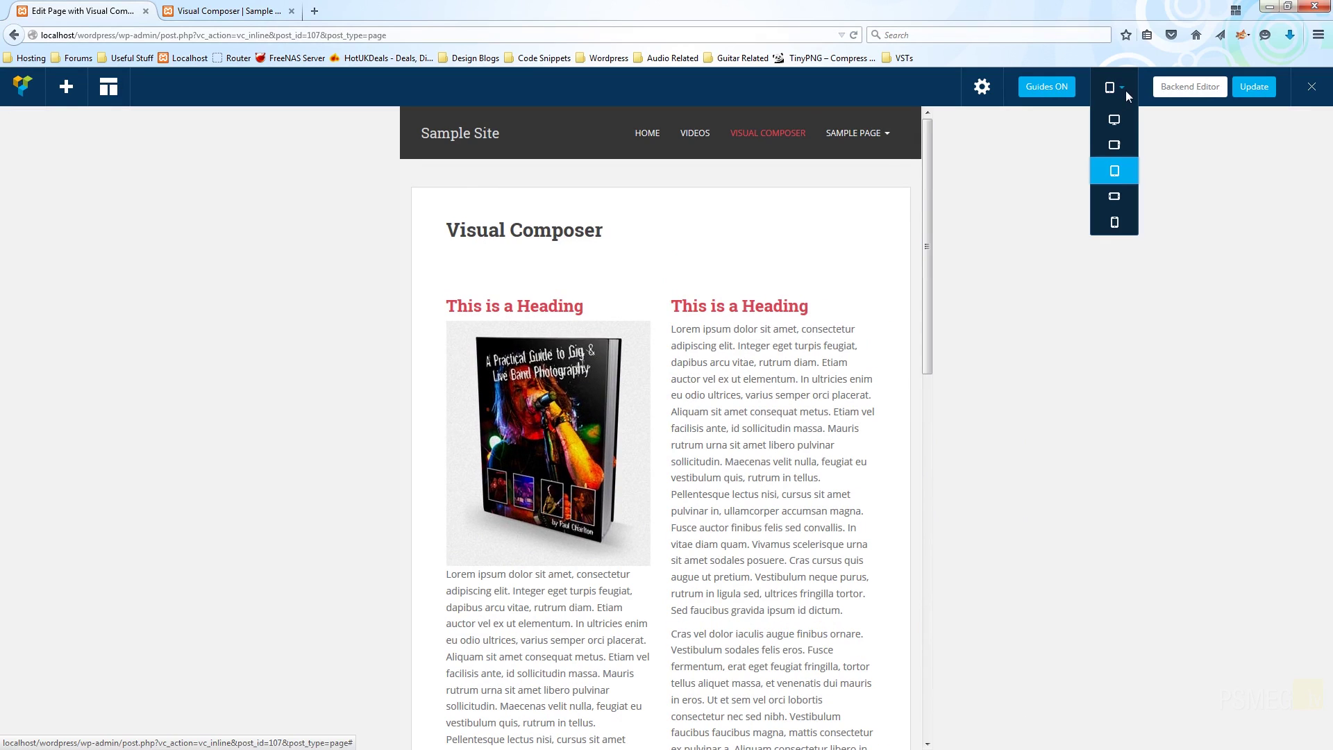
pyautogui.click(1116, 223)
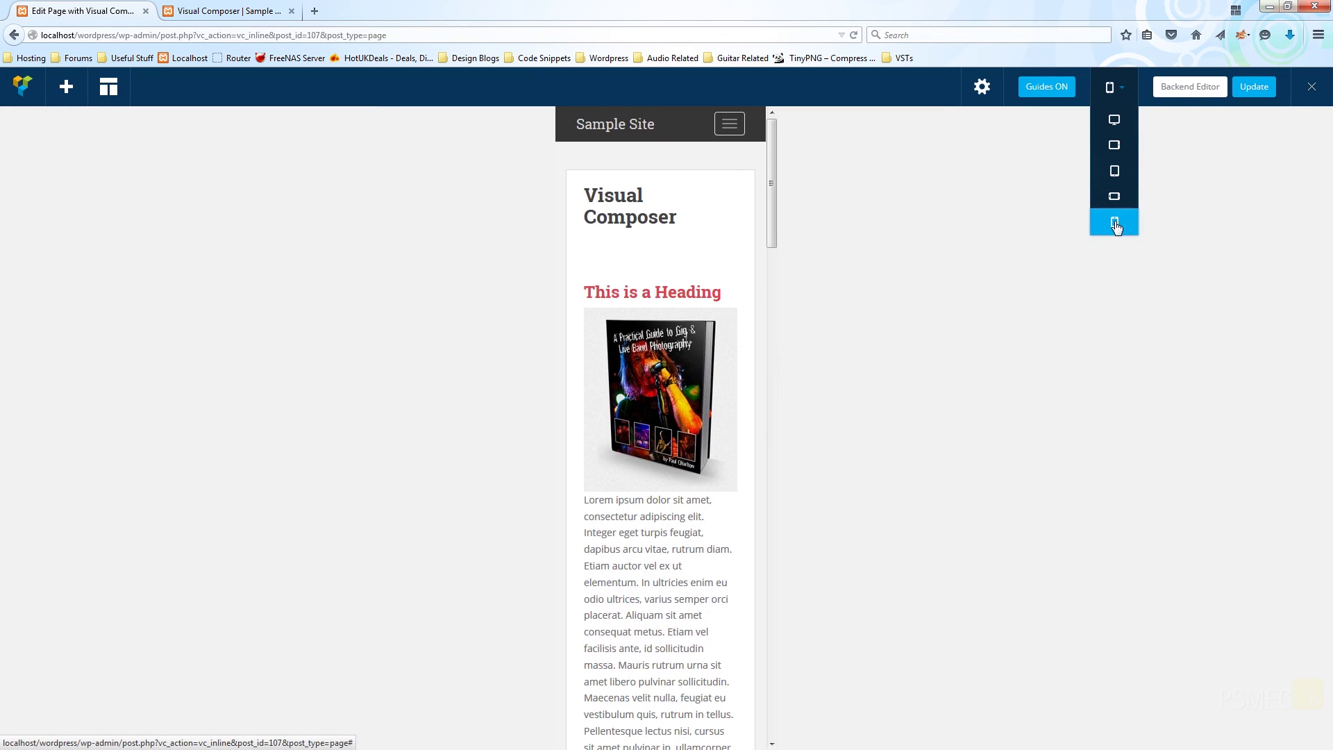
pyautogui.scroll(-1, 775, 235)
pyautogui.moveTo(775, 235); pyautogui.dragTo(757, 183)
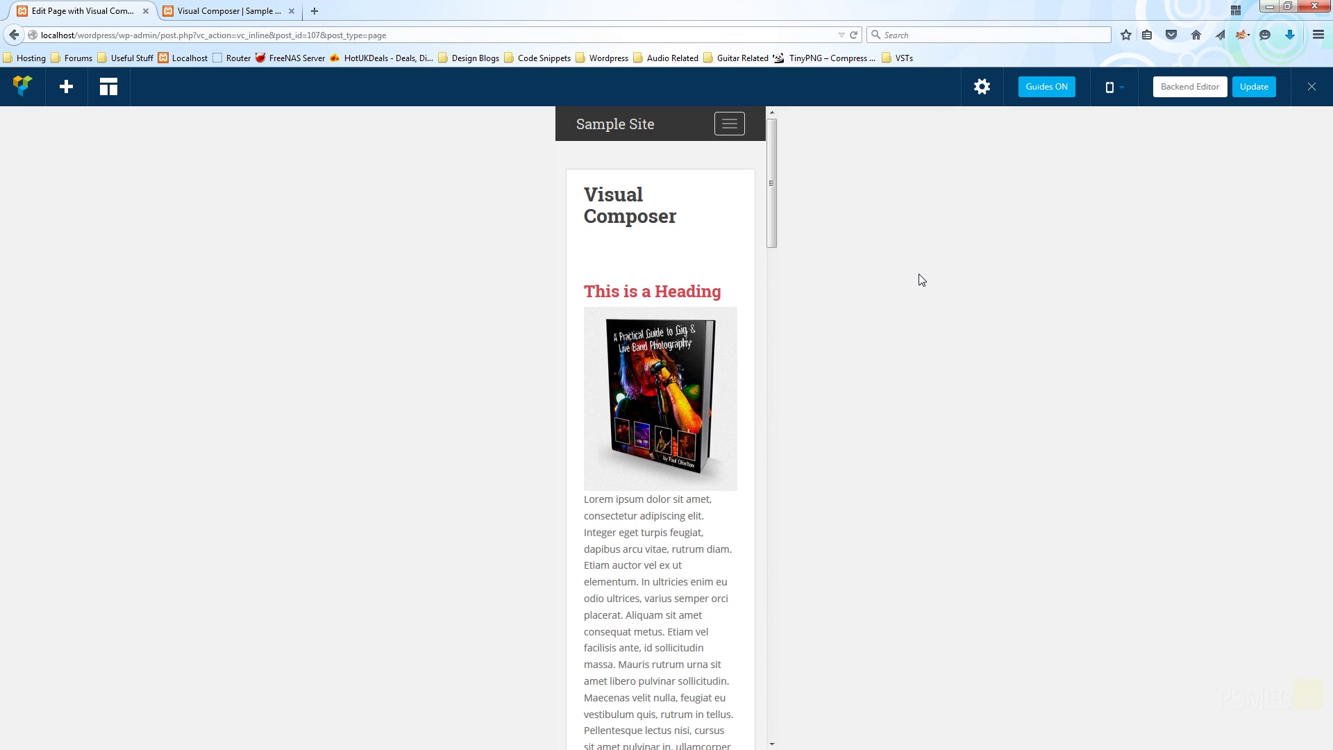
pyautogui.click(731, 130)
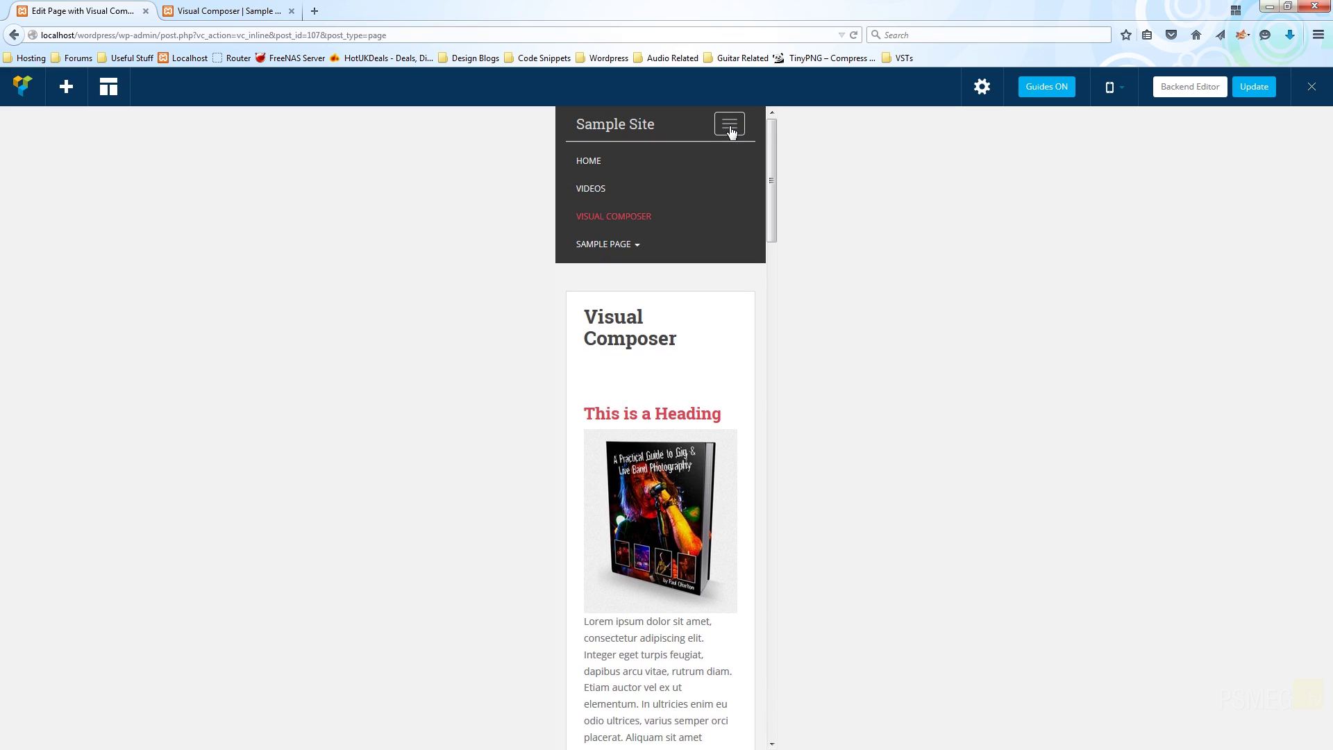
pyautogui.click(730, 131)
pyautogui.click(1113, 86)
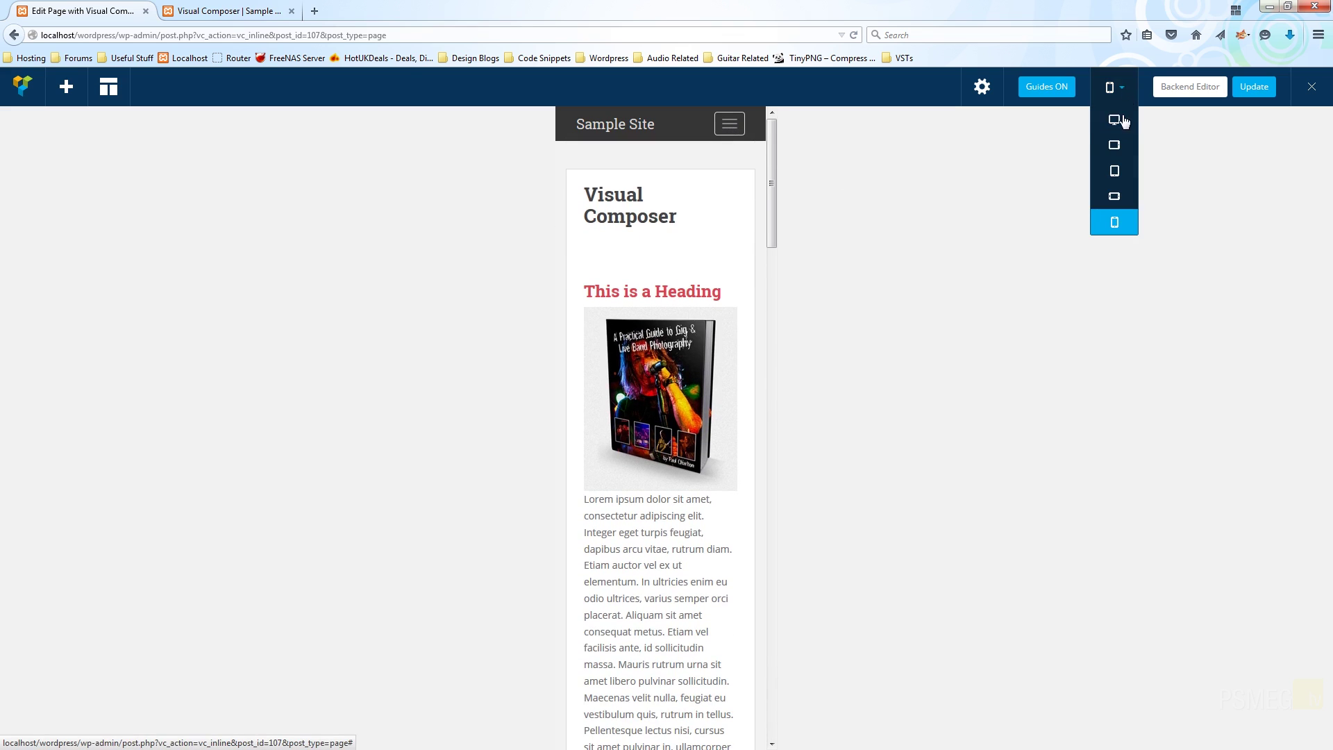
# Step: Switch the responsive preview back to Desktop and update the page
pyautogui.click(1115, 120)
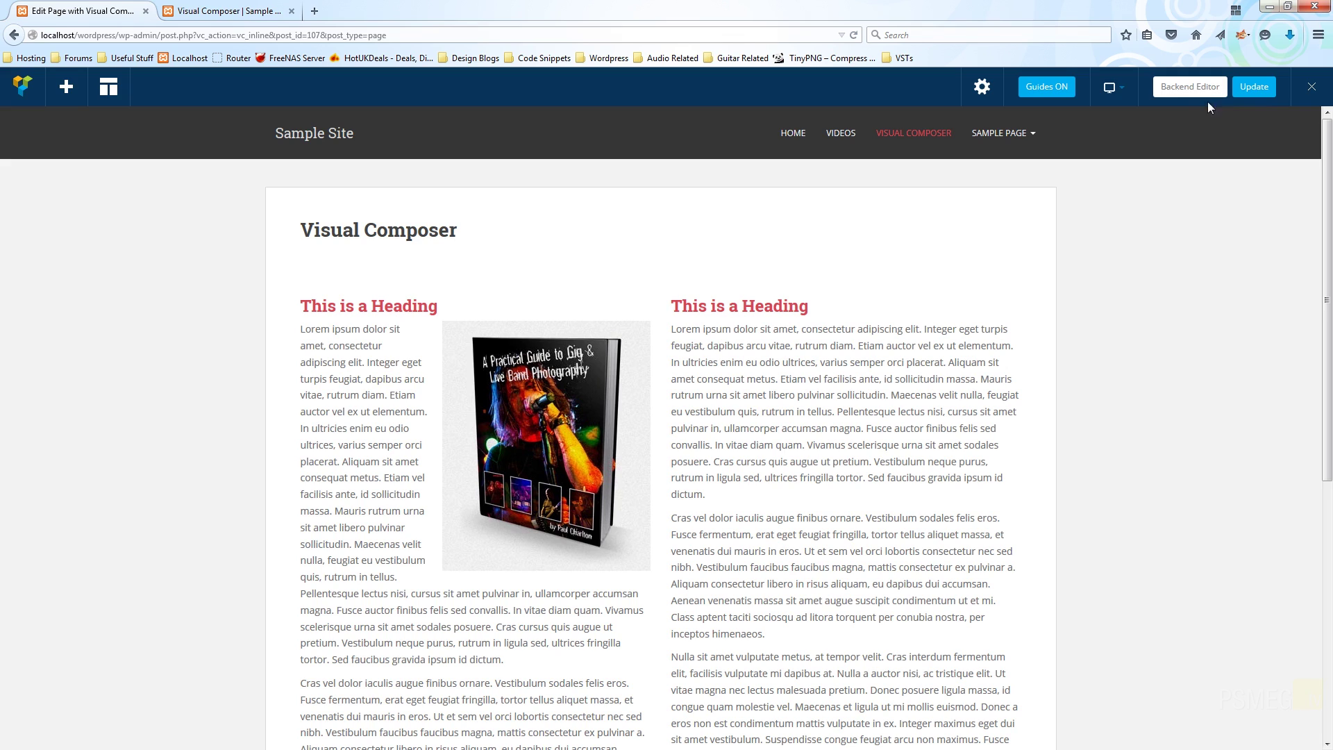
pyautogui.click(1255, 89)
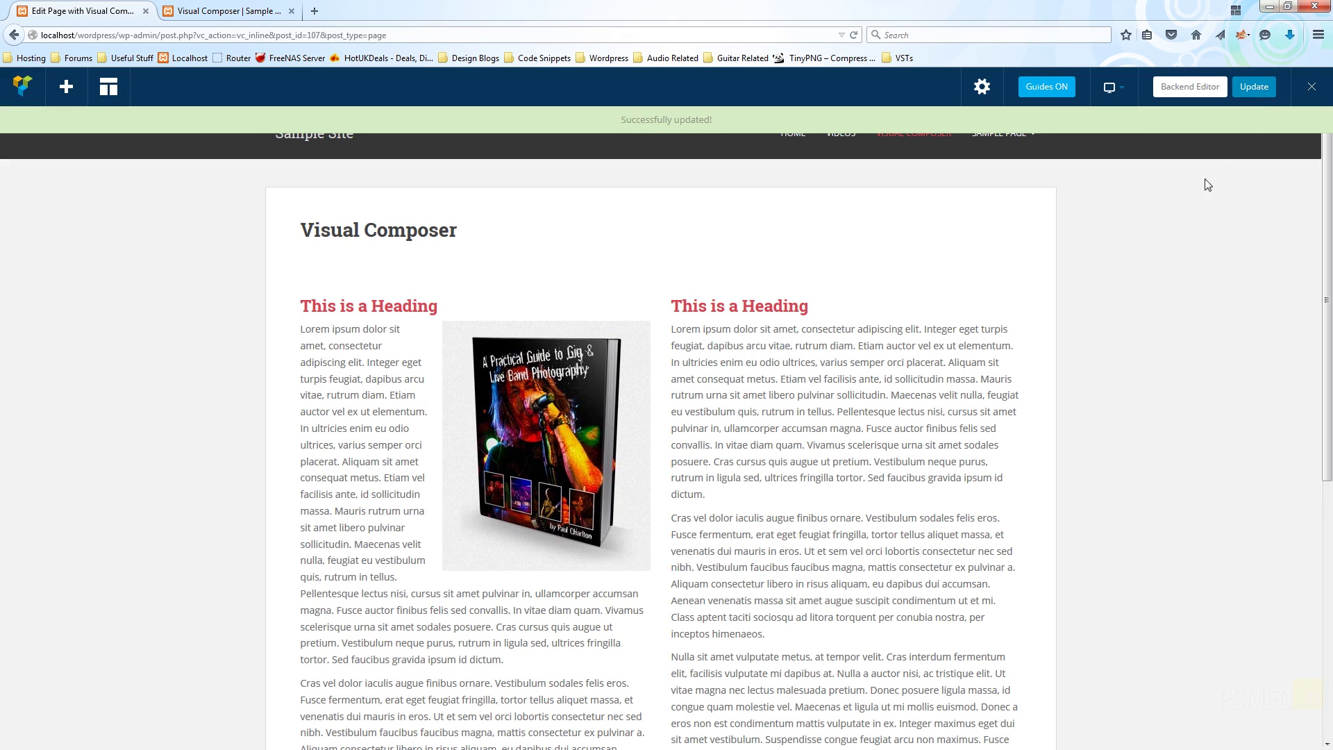
# Step: Open the Backend Editor and scroll through the two-column layout with the ebook cover
pyautogui.click(1189, 88)
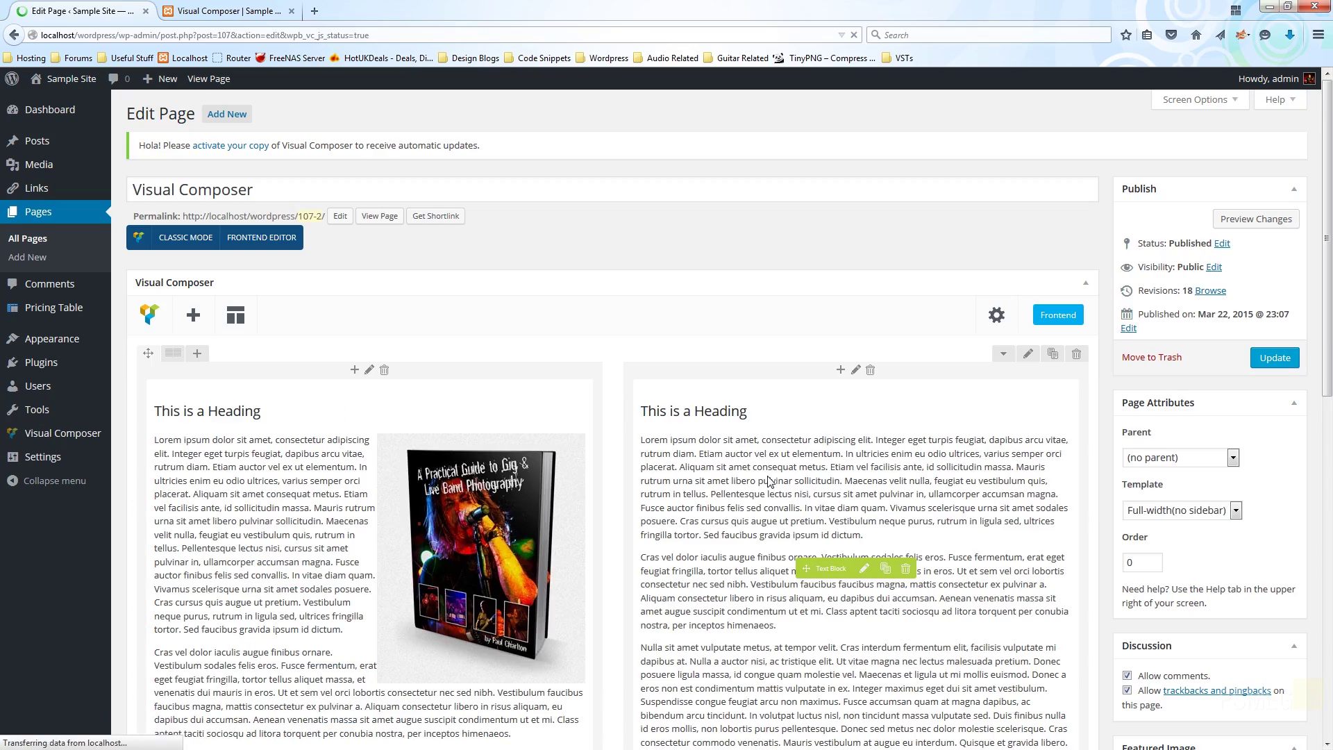
pyautogui.scroll(-6, 961, 466)
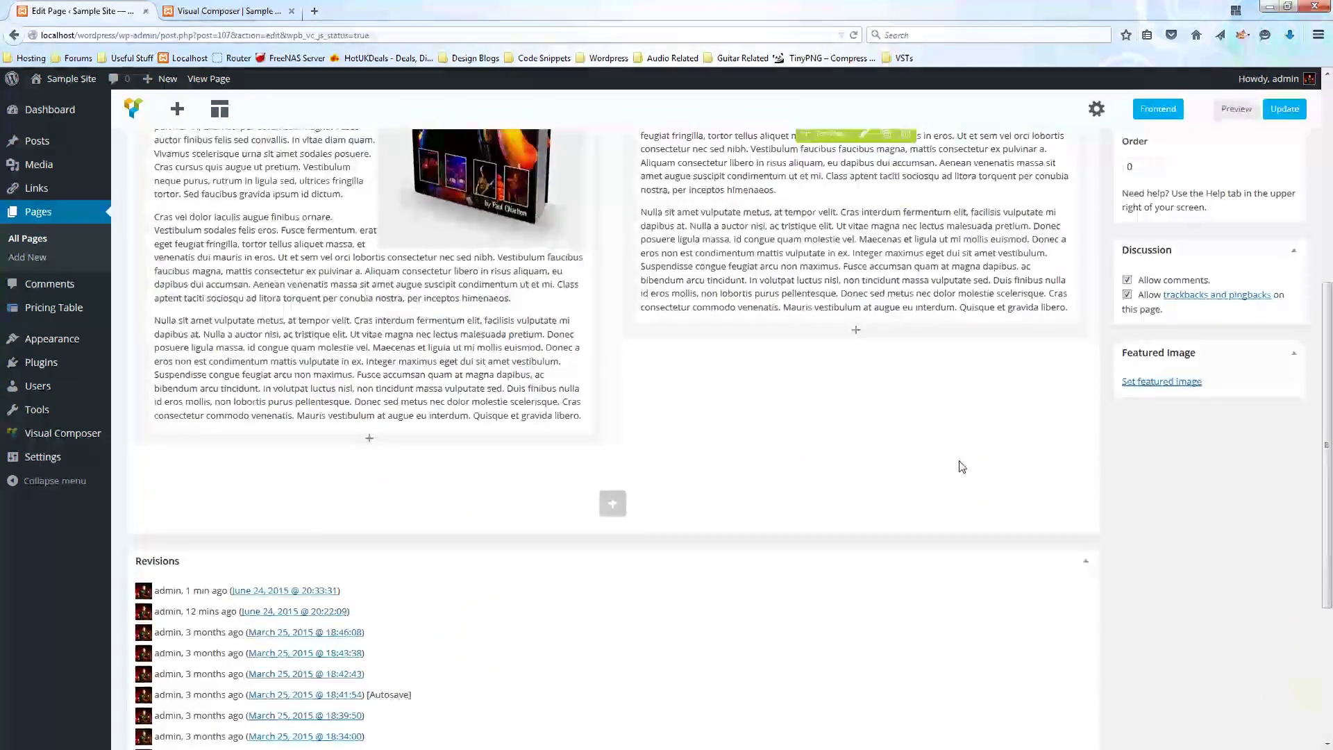
pyautogui.scroll(6, 961, 465)
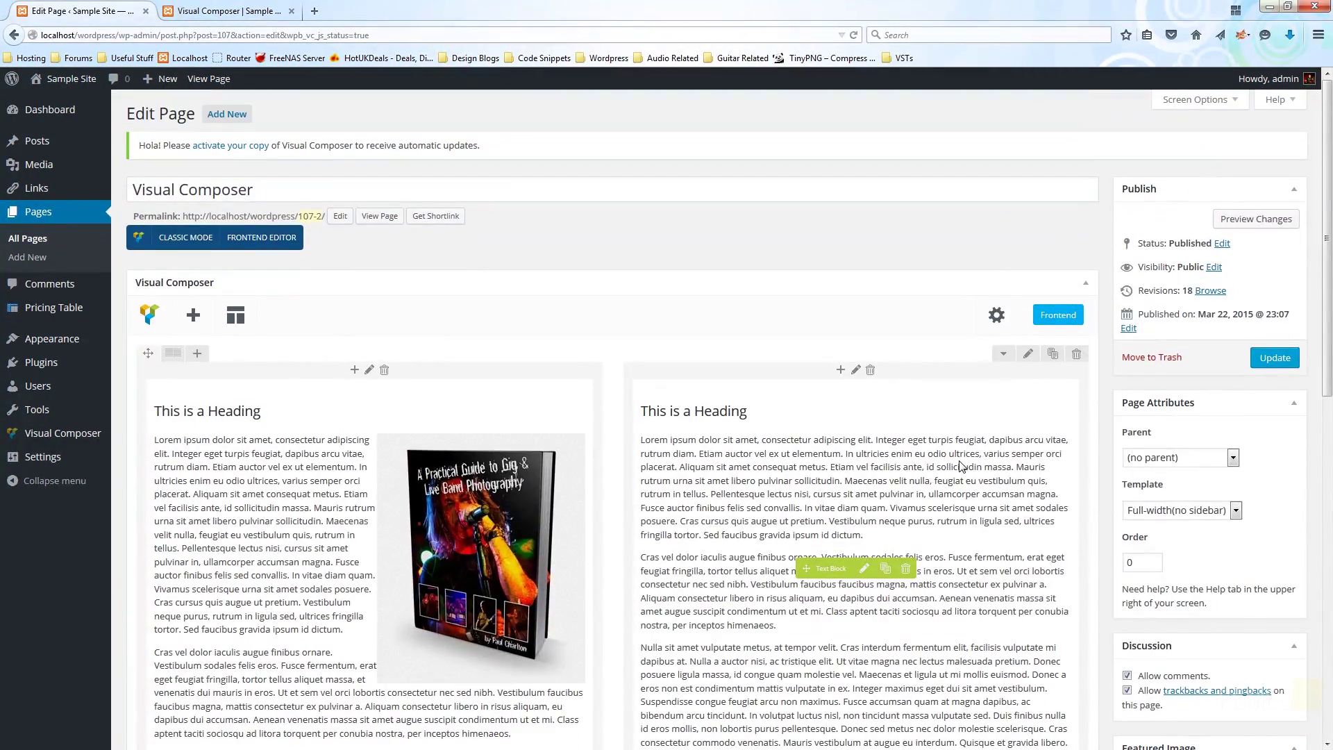